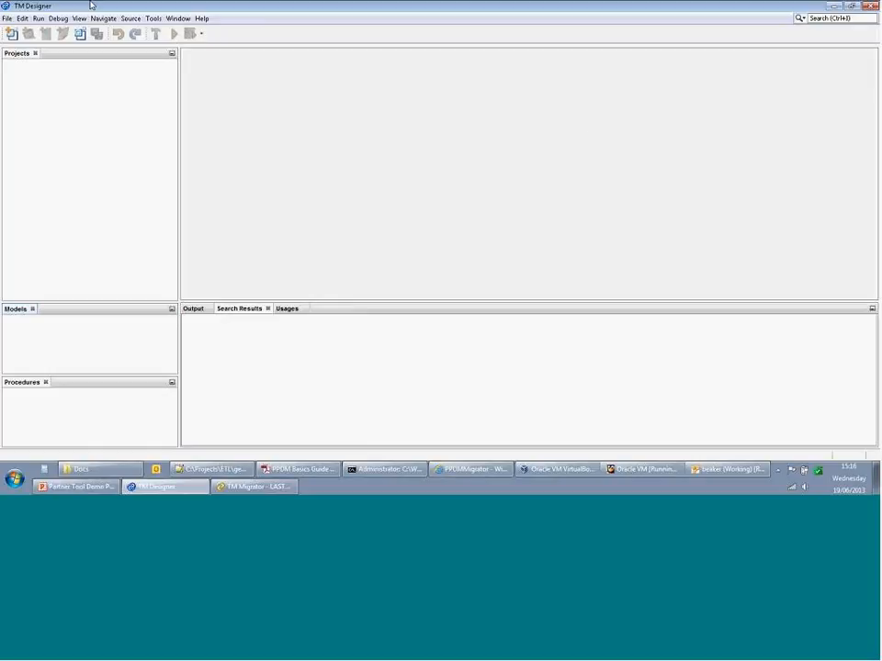
- Create a new repository named weddemo from the File menu
left_click(6, 19)
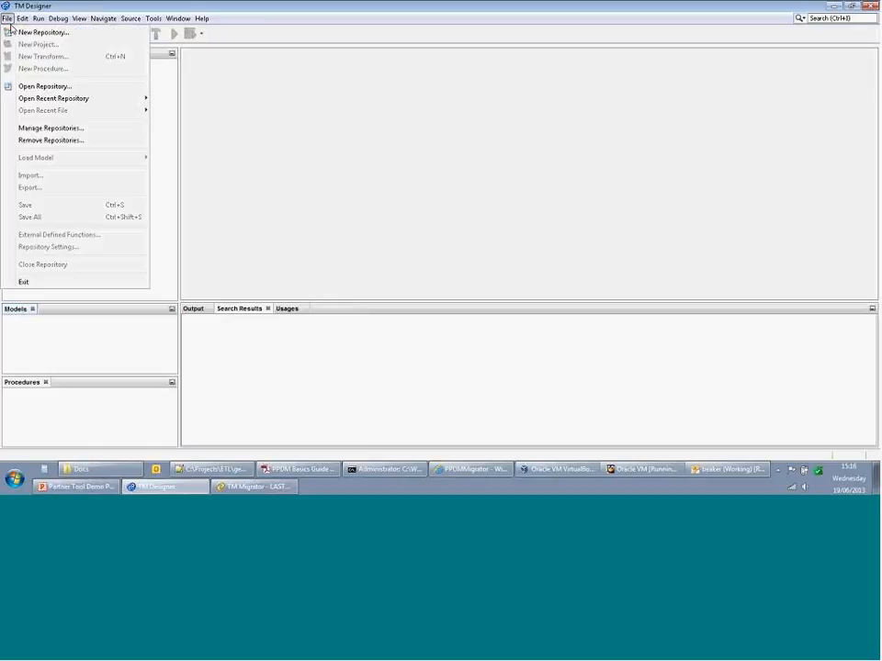
left_click(56, 36)
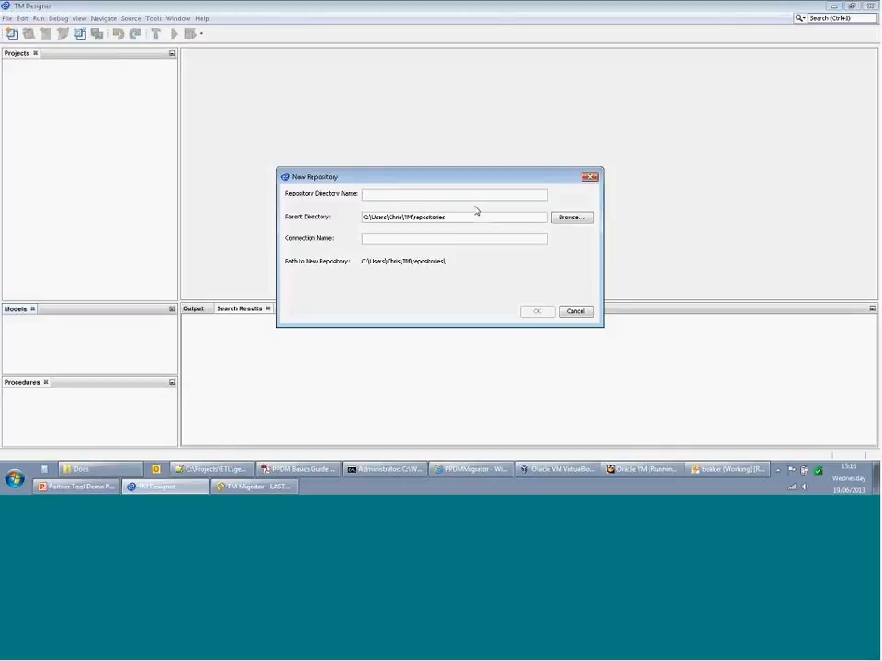
type("wed")
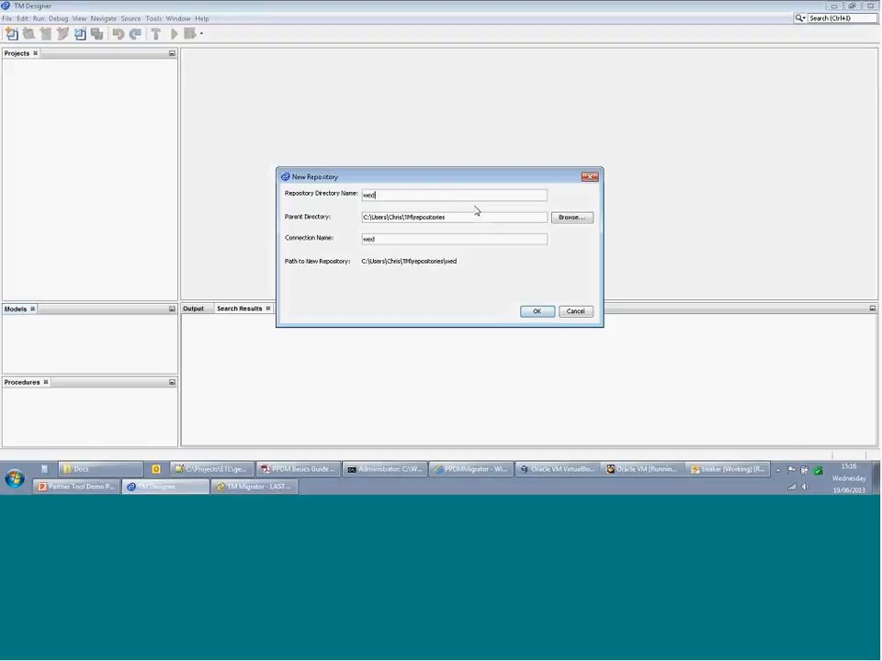
type("demo")
left_click(537, 311)
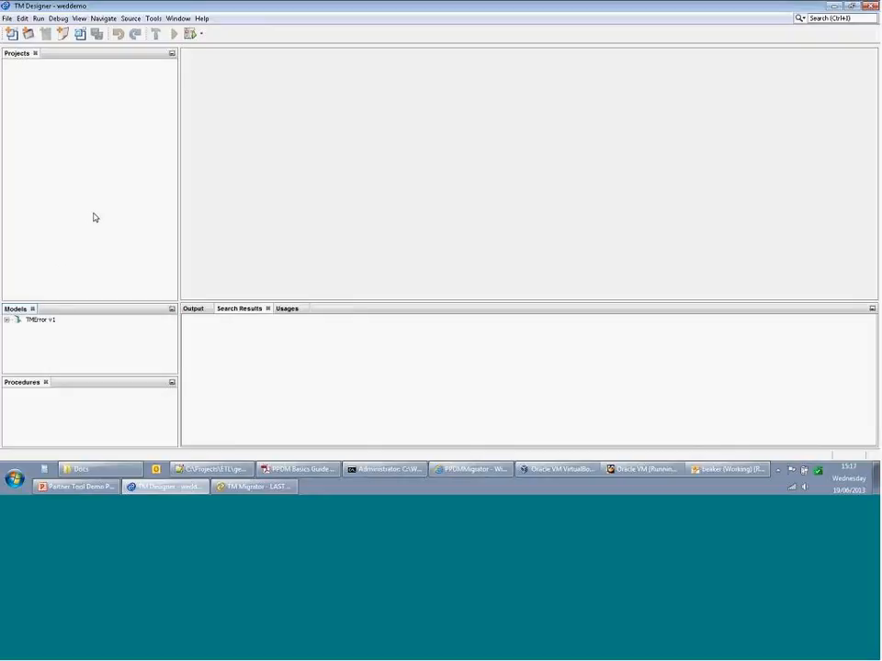
- Load PPDM38Model v1 and LAS2Model v1 from the model packs into the repository
right_click(143, 342)
mouse_move(175, 350)
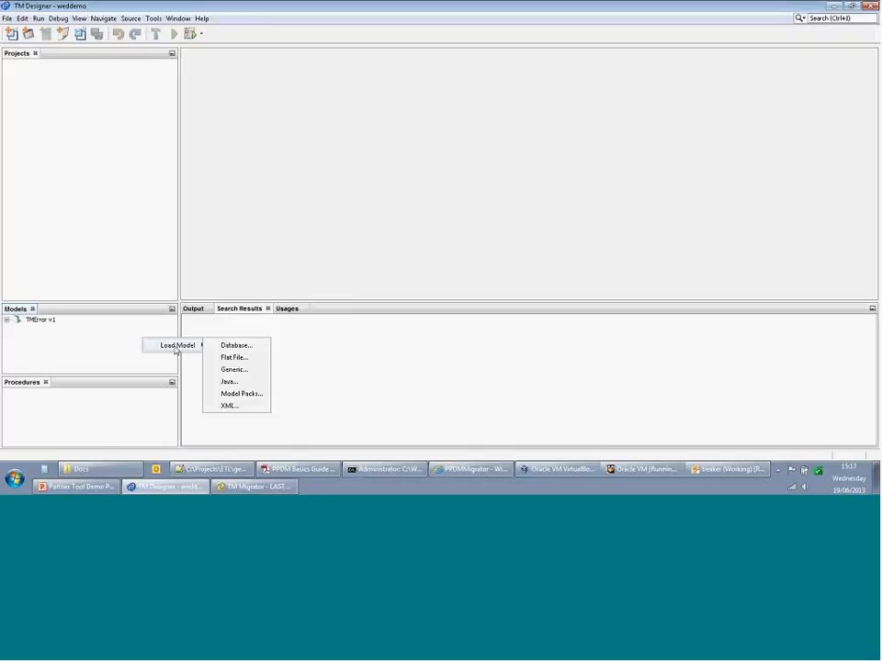
left_click(242, 394)
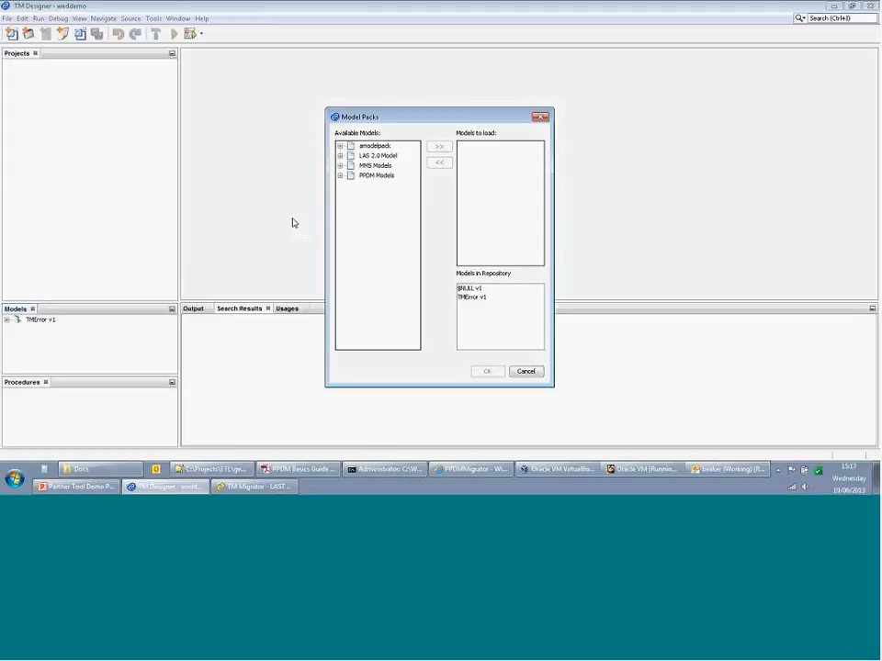
left_click(339, 175)
left_click(390, 186)
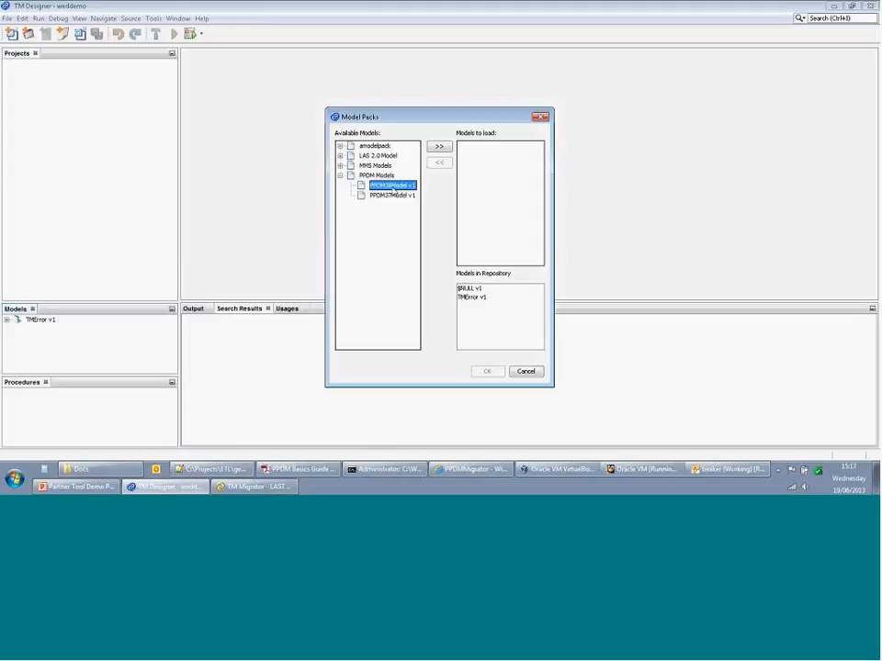
left_click(440, 149)
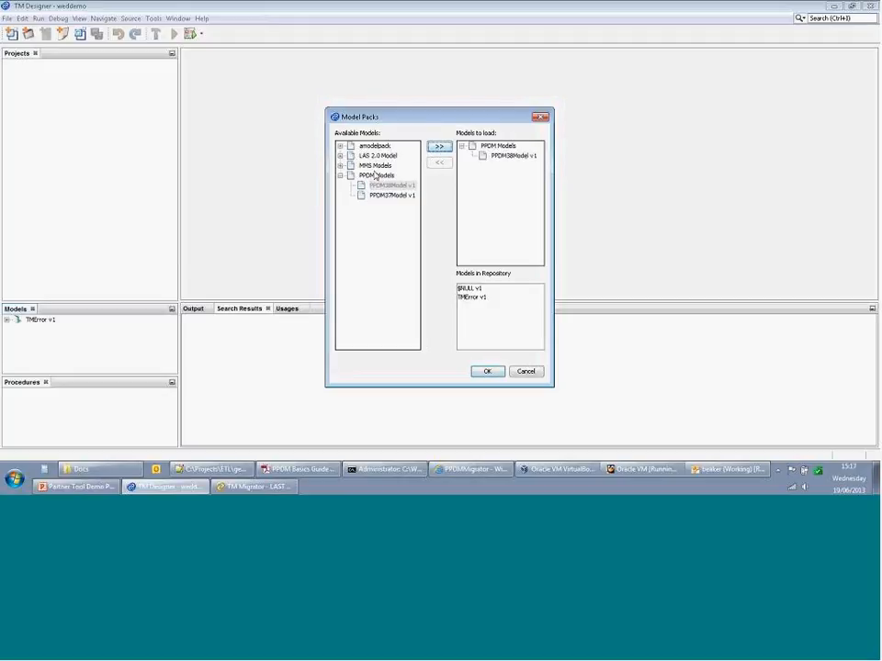
left_click(340, 155)
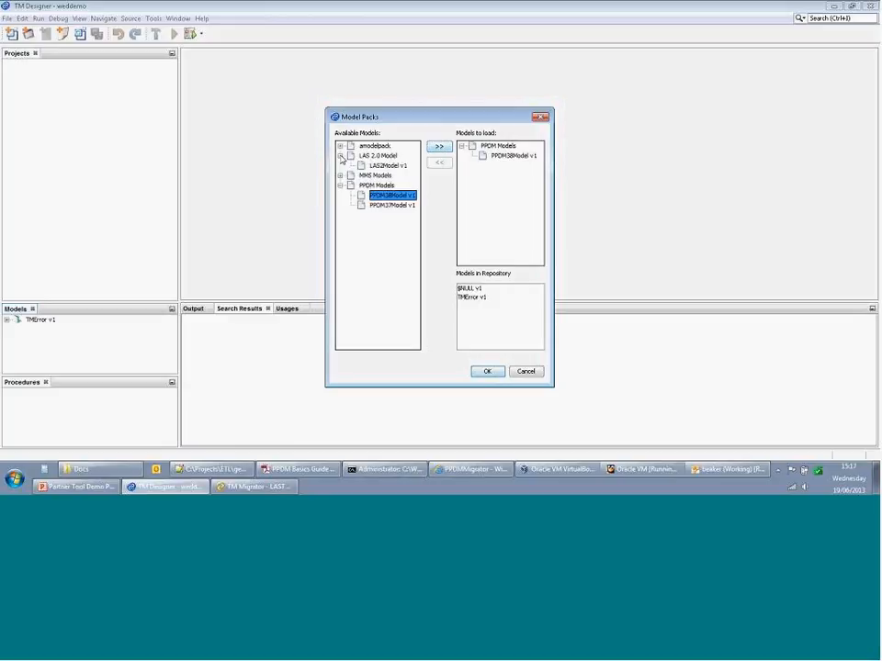
left_click(387, 166)
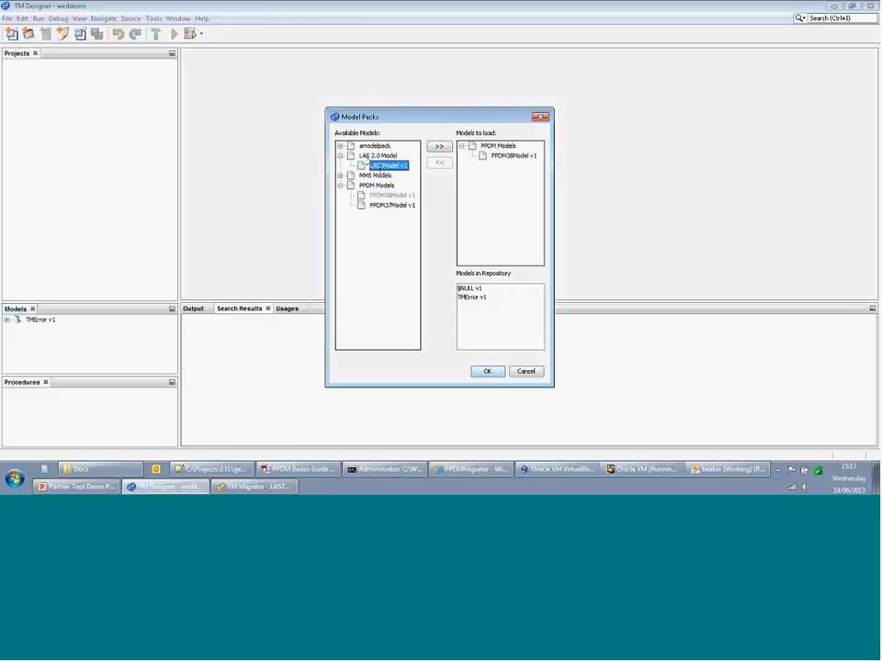
left_click(438, 146)
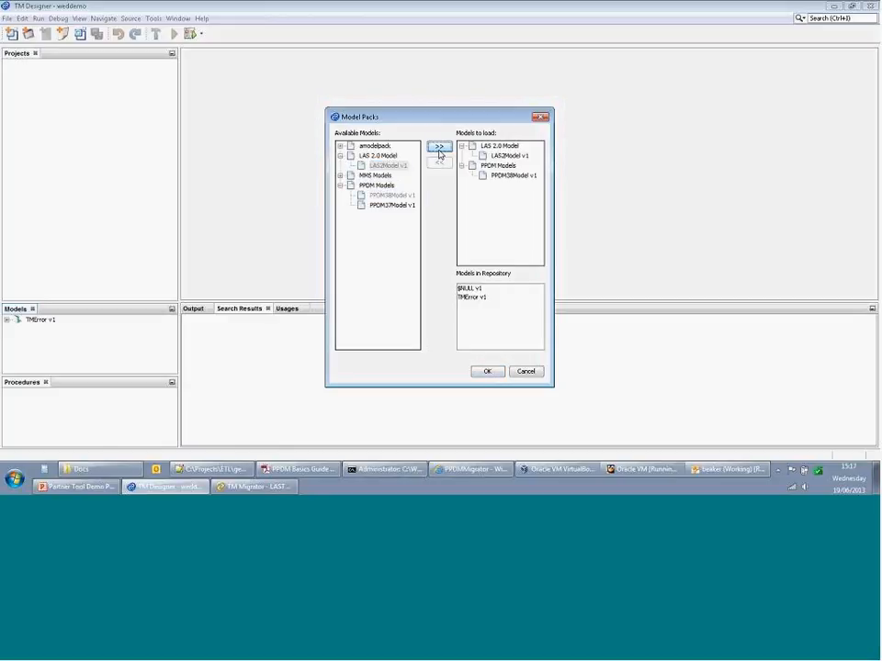
left_click(488, 372)
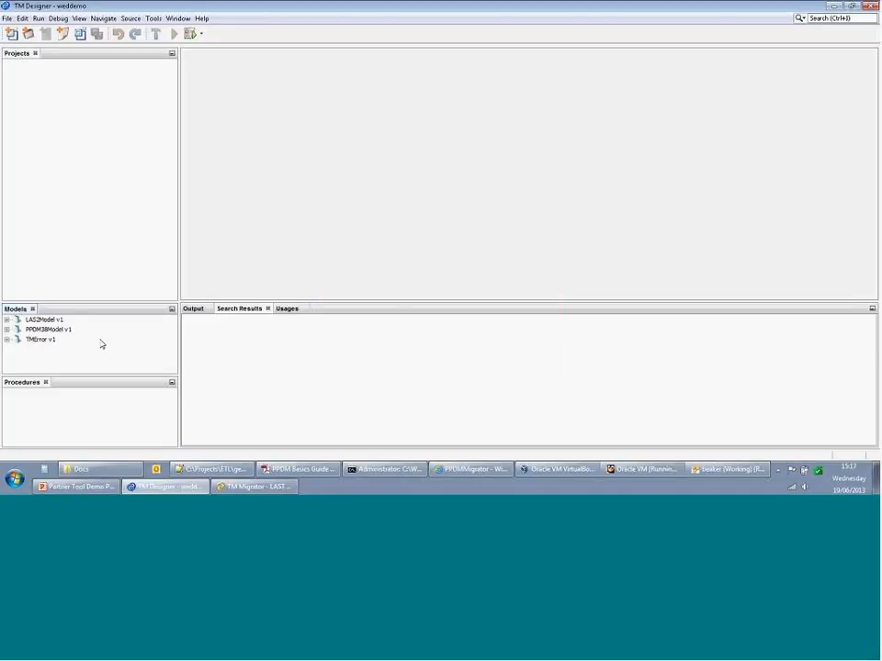
- Create project demoprojwed with PPDM38Model v1 as its target model
right_click(87, 187)
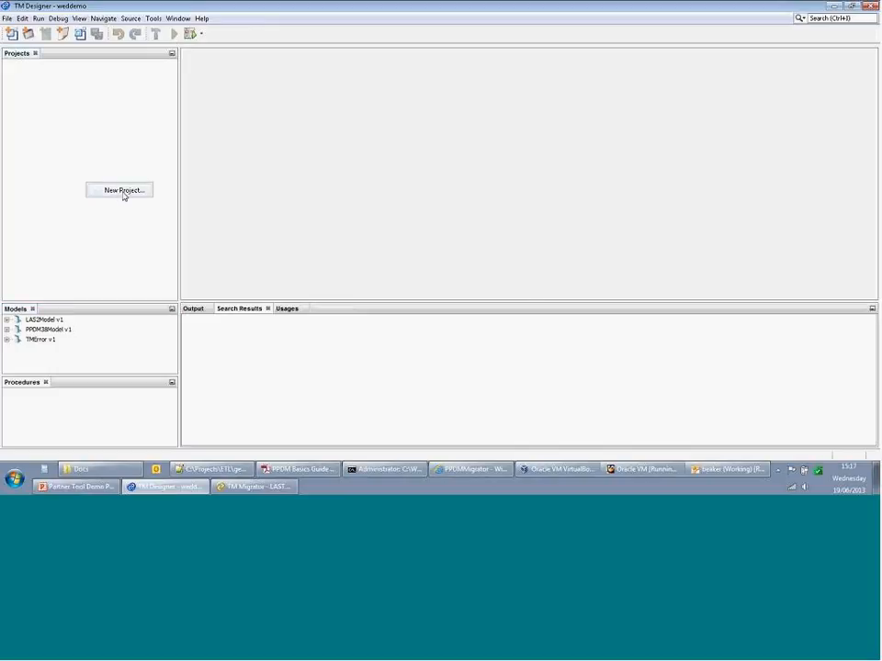
left_click(124, 195)
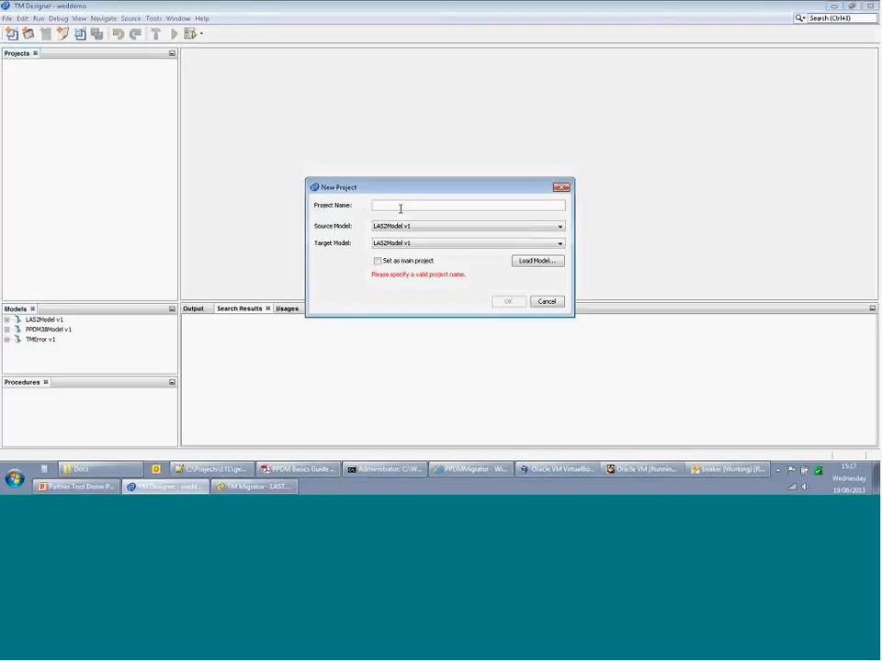
type("demo")
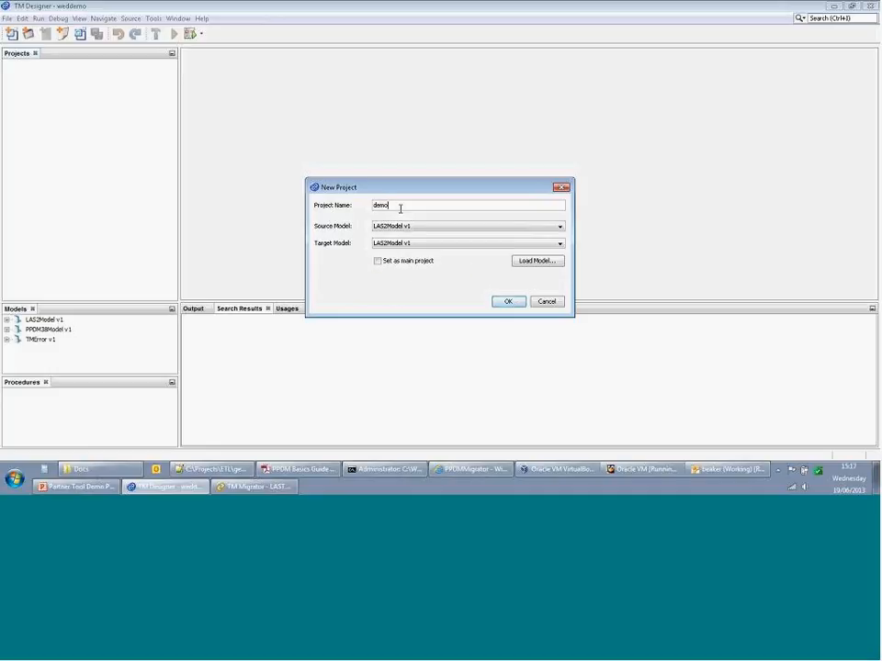
type("projec")
left_click(446, 243)
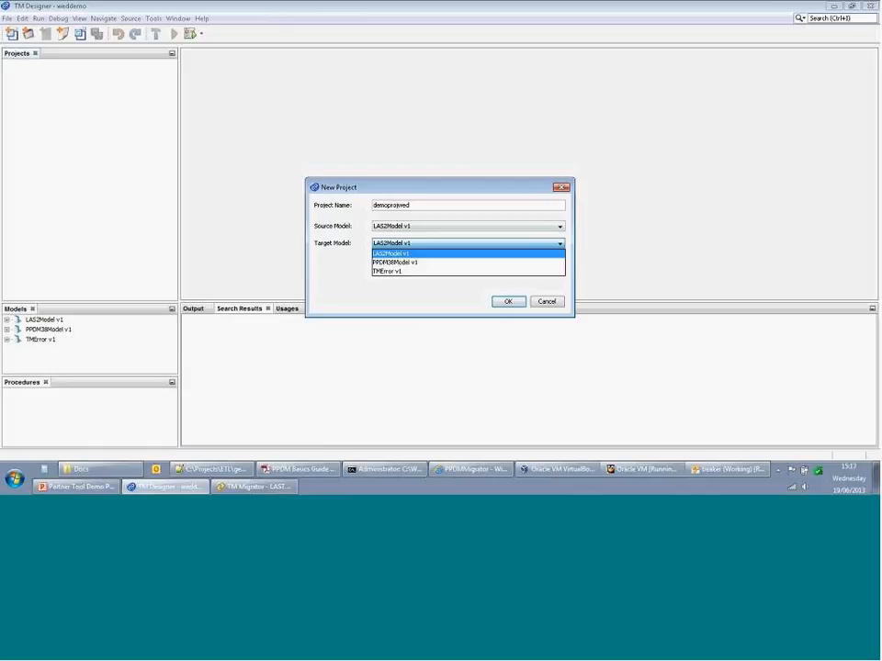
left_click(428, 262)
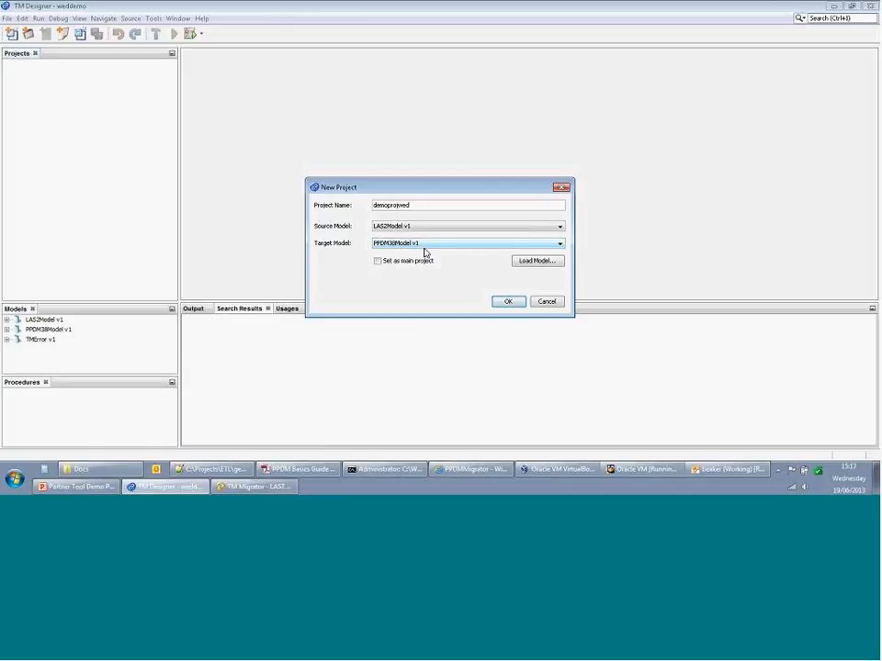
left_click(504, 303)
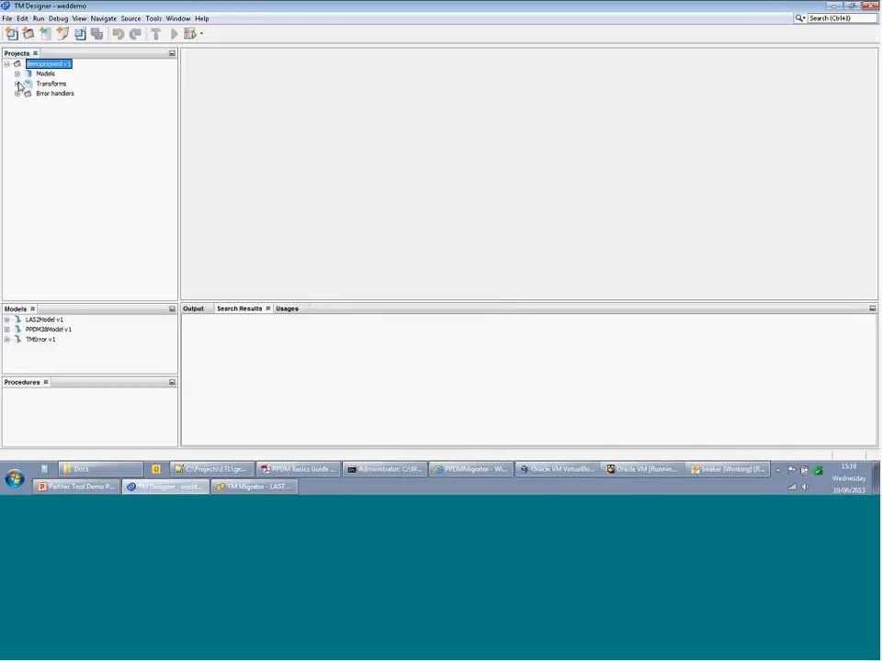
- Create a new transform with ~Well as the source element and WELL as the target
right_click(38, 85)
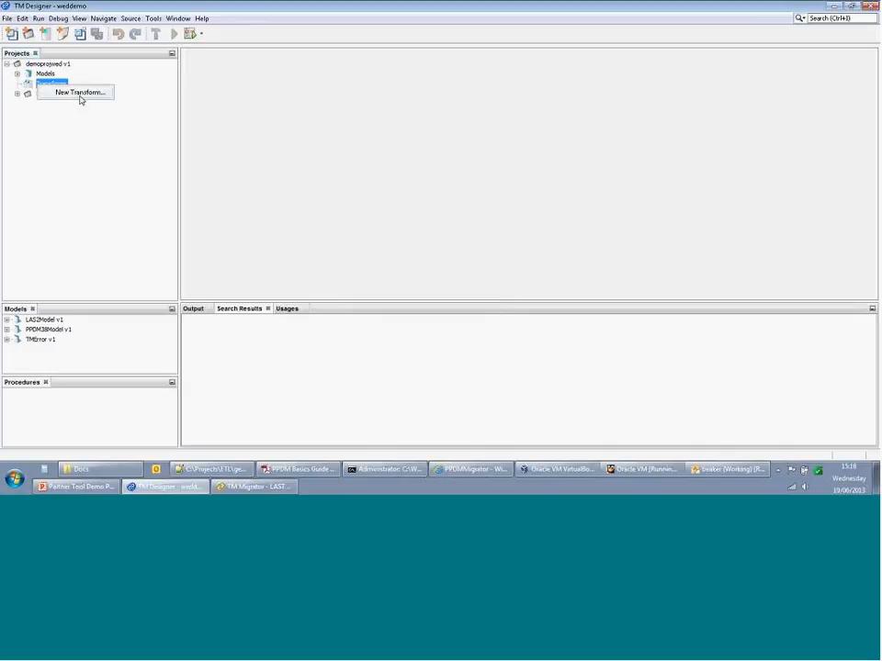
left_click(81, 92)
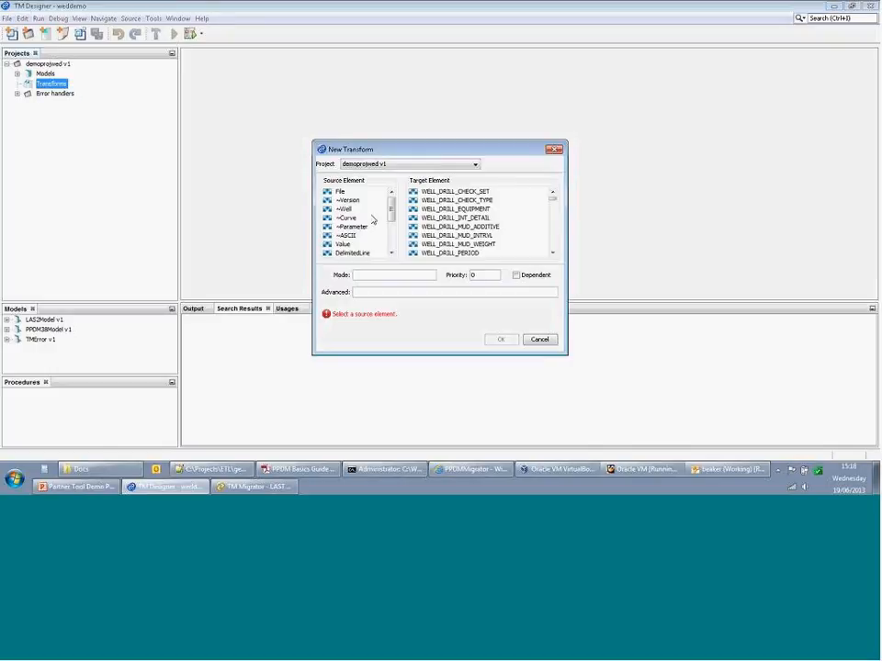
left_click(346, 209)
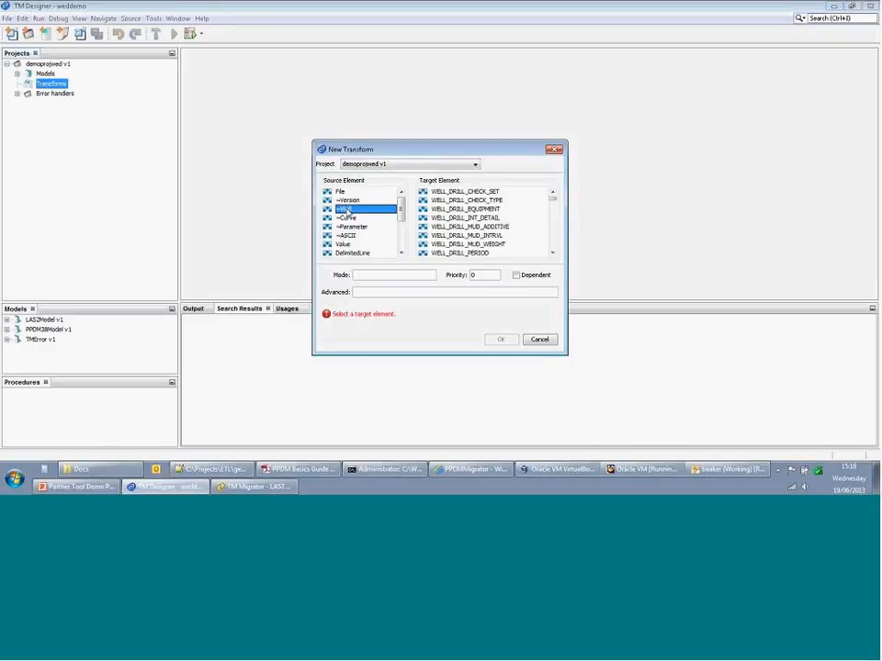
scroll(551, 237, "down", 5)
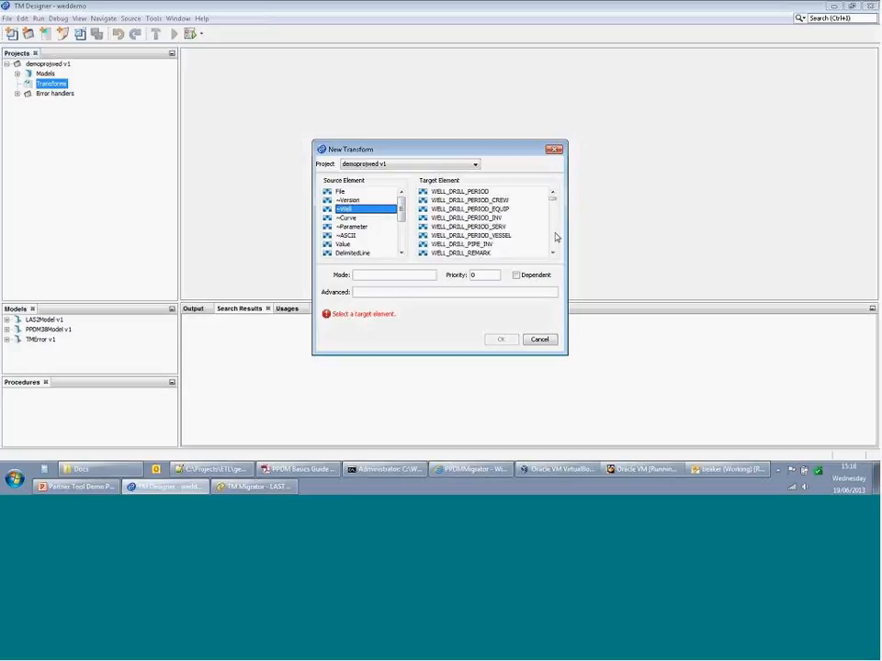
scroll(554, 237, "down", 10)
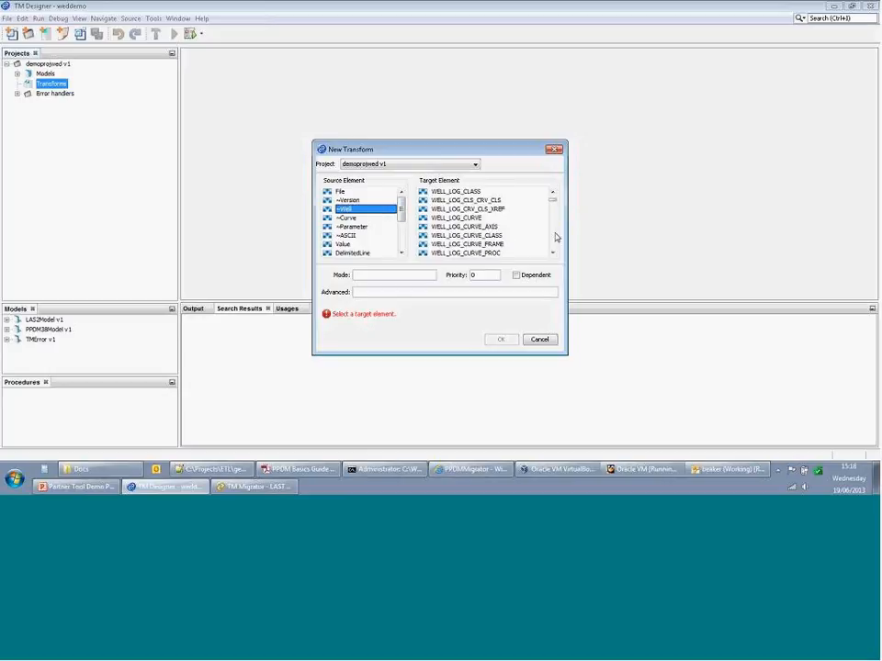
scroll(554, 237, "down", 15)
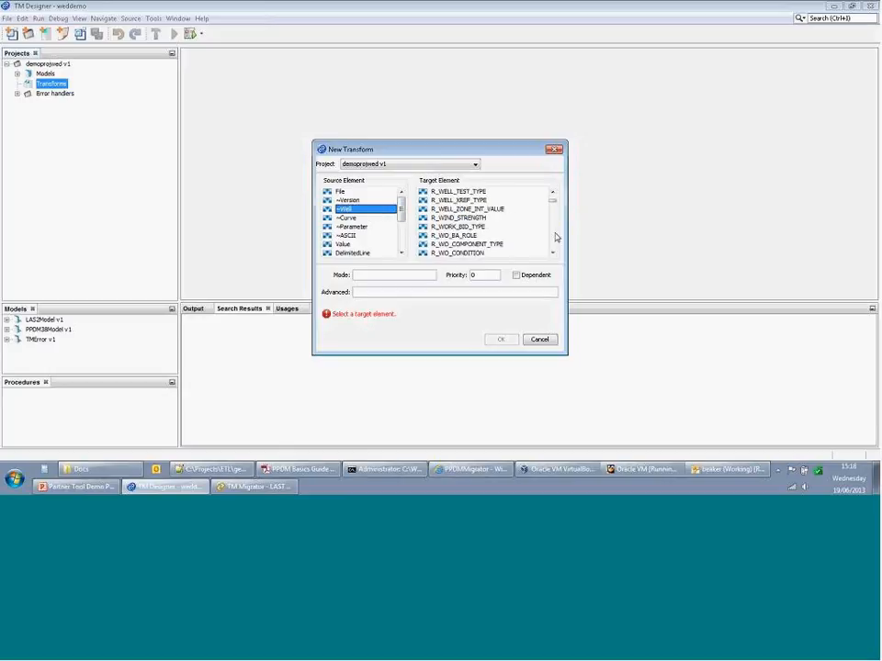
scroll(554, 237, "down", 3)
scroll(554, 237, "down", 3)
scroll(555, 237, "down", 6)
scroll(555, 237, "down", 3)
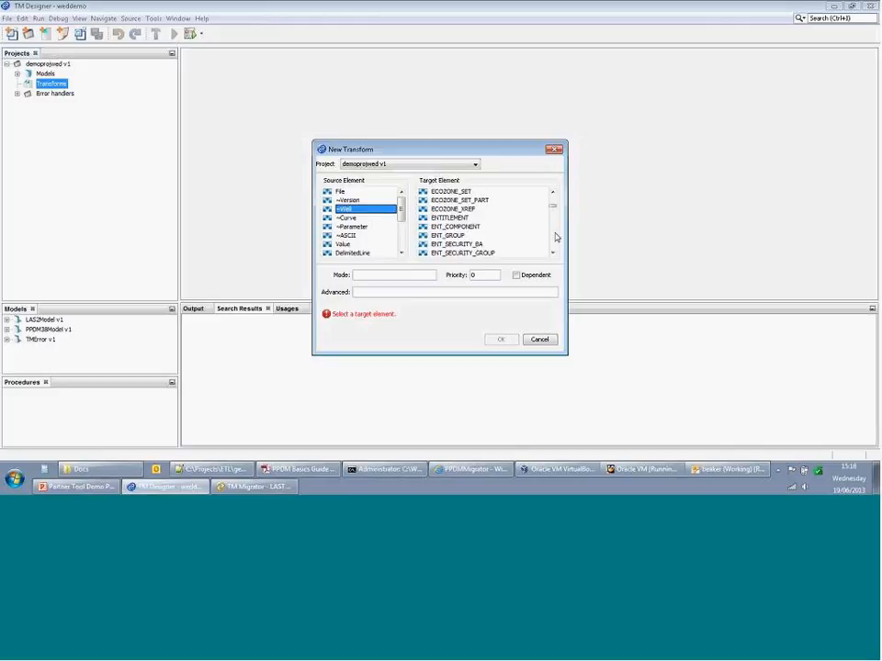
scroll(555, 237, "down", 5)
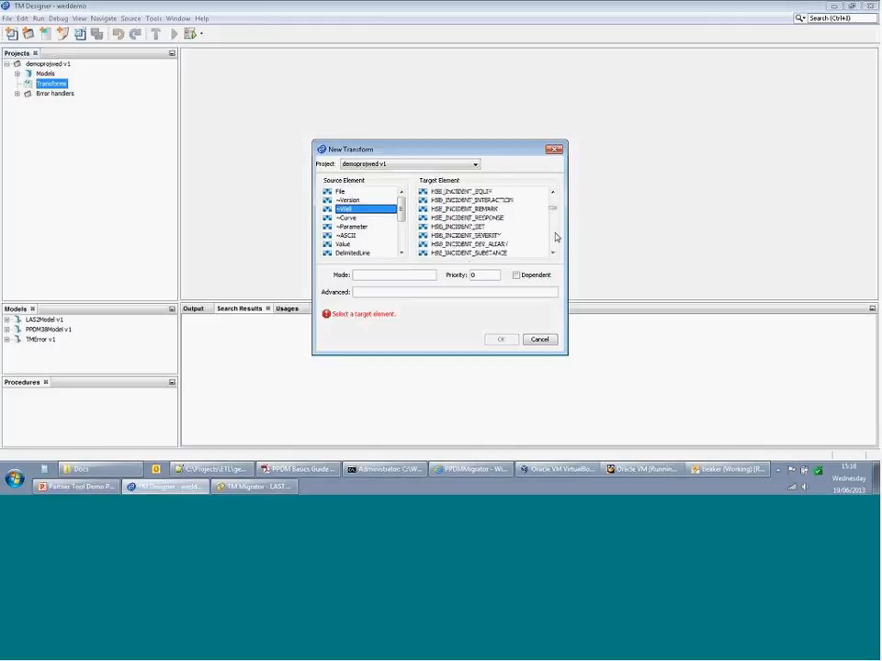
scroll(555, 237, "down", 5)
scroll(555, 237, "down", 5)
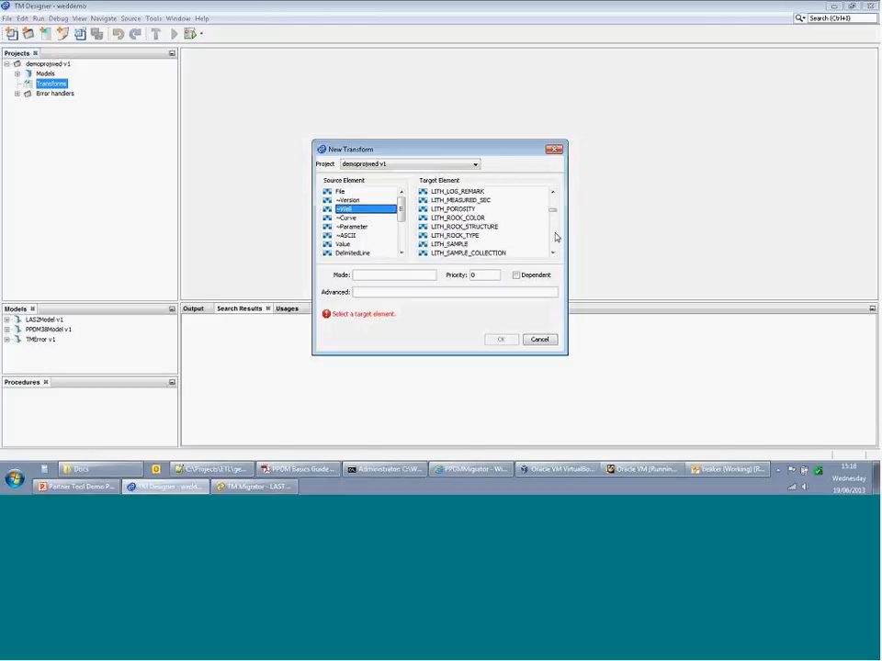
scroll(555, 237, "down", 5)
scroll(553, 230, "down", 10)
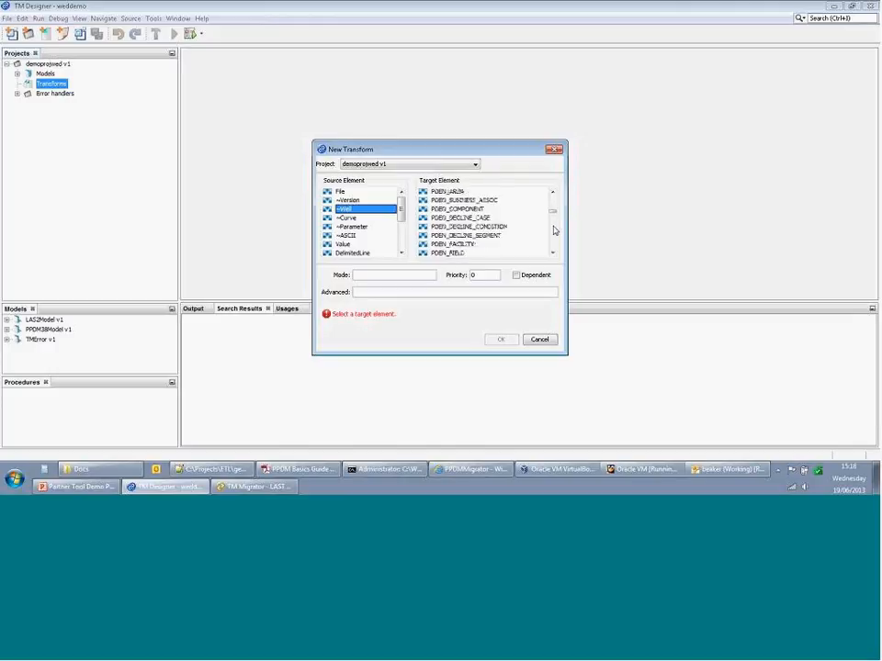
scroll(553, 230, "down", 15)
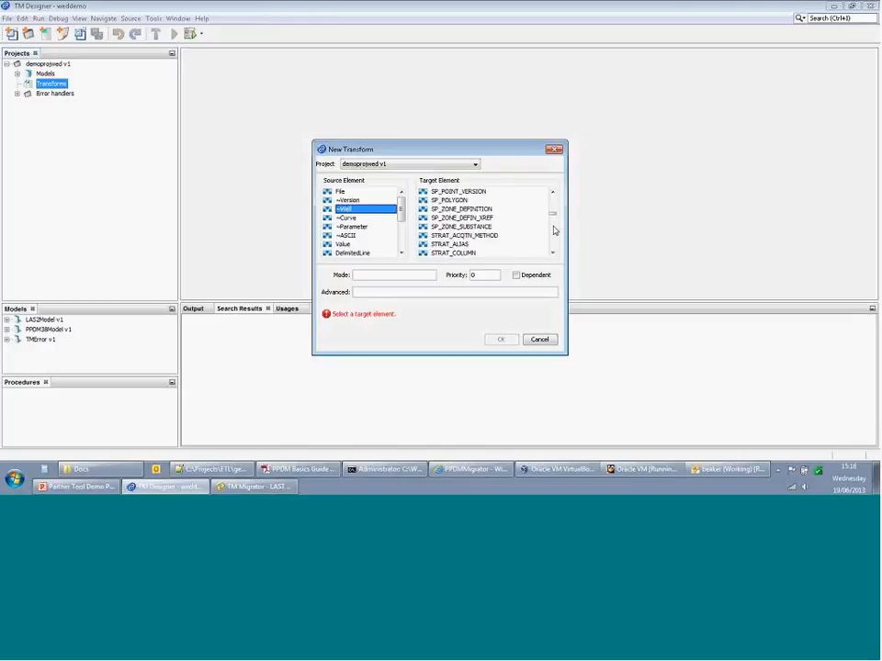
scroll(554, 230, "down", 14)
scroll(530, 234, "up", 8)
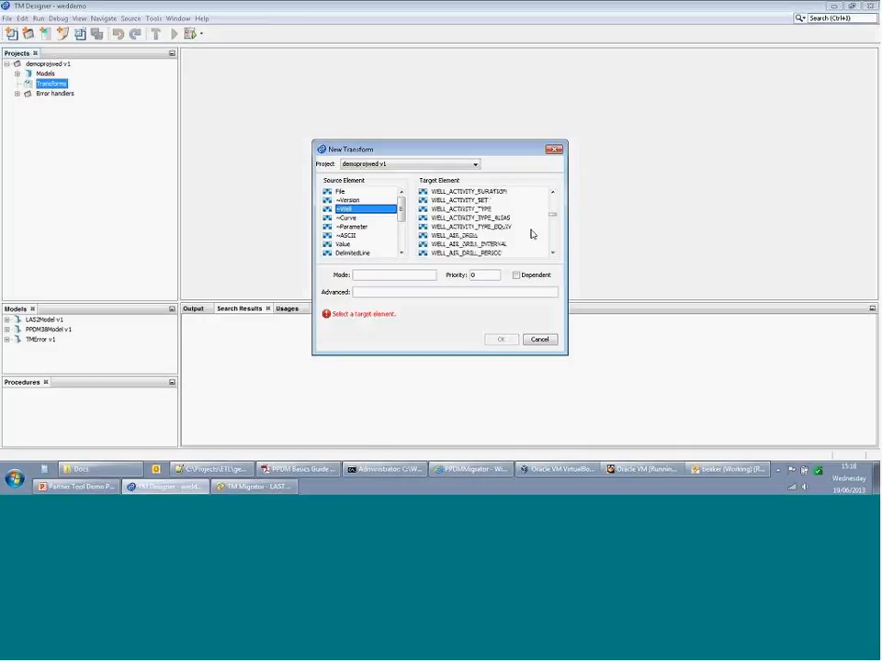
scroll(531, 234, "down", 3)
left_click(465, 235)
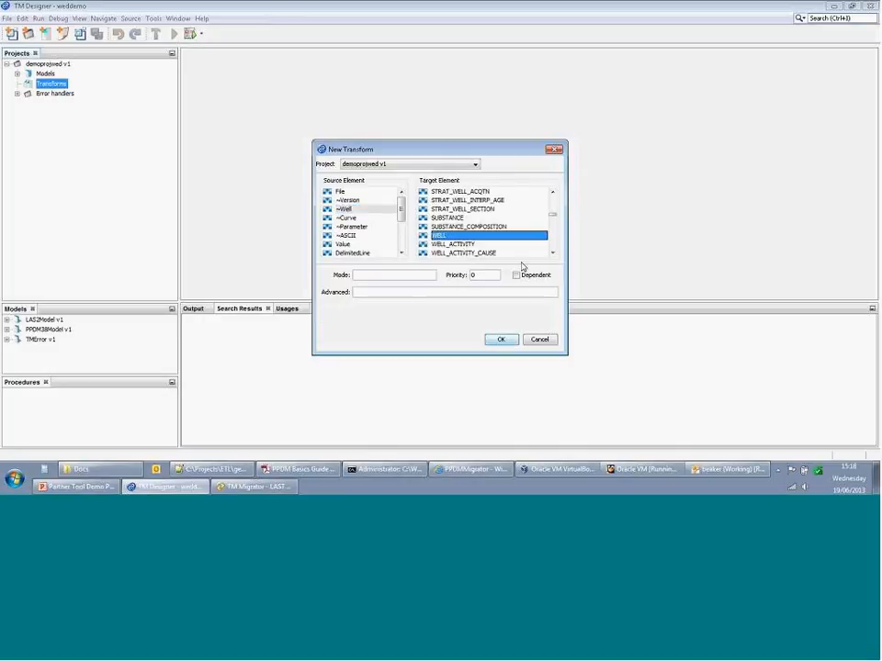
left_click(501, 339)
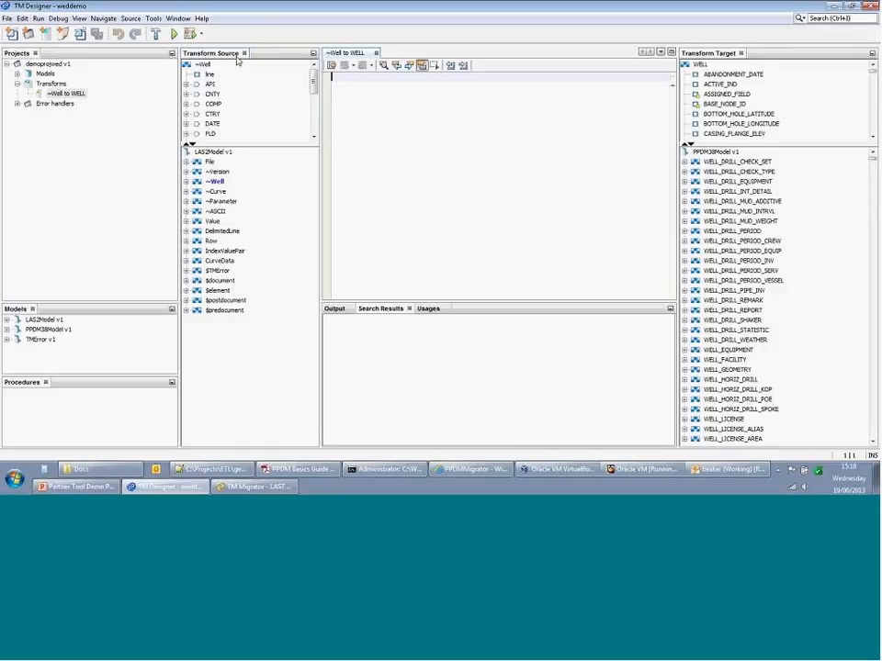
- Enlarge the LAS2Model ~Well source and PPDM38Model WELL target trees
left_click(213, 152)
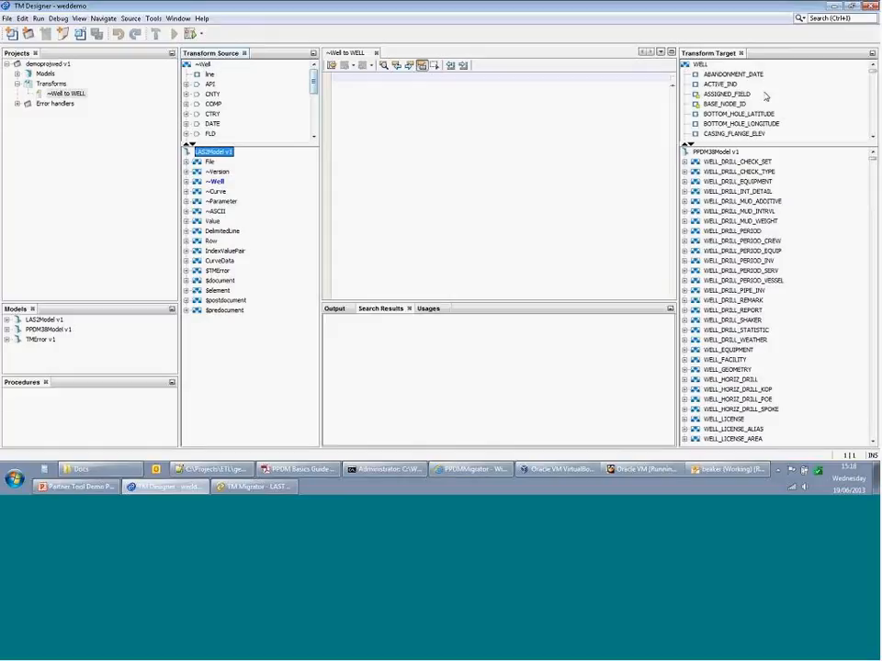
left_click(716, 152)
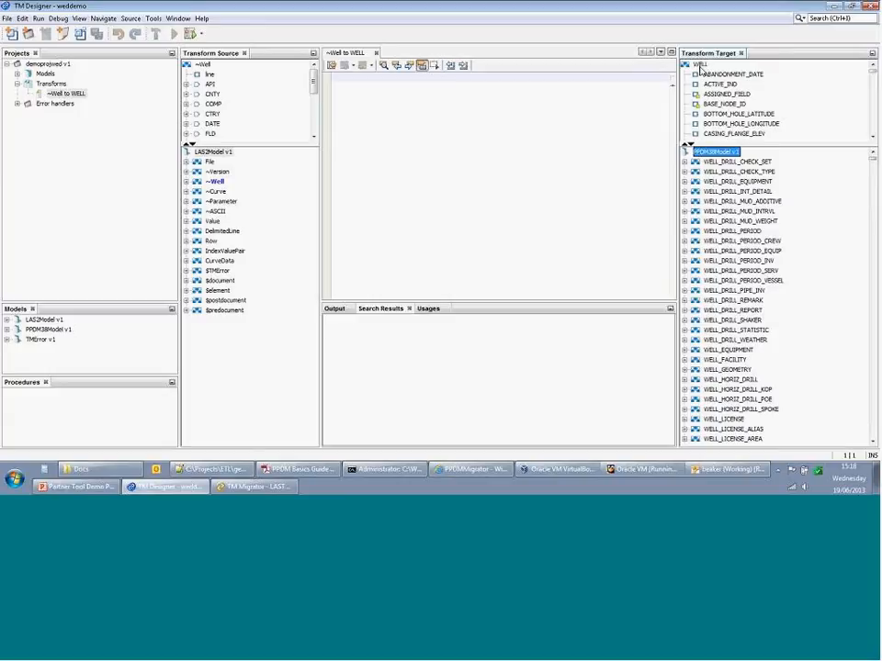
left_click_drag(769, 144, 783, 236)
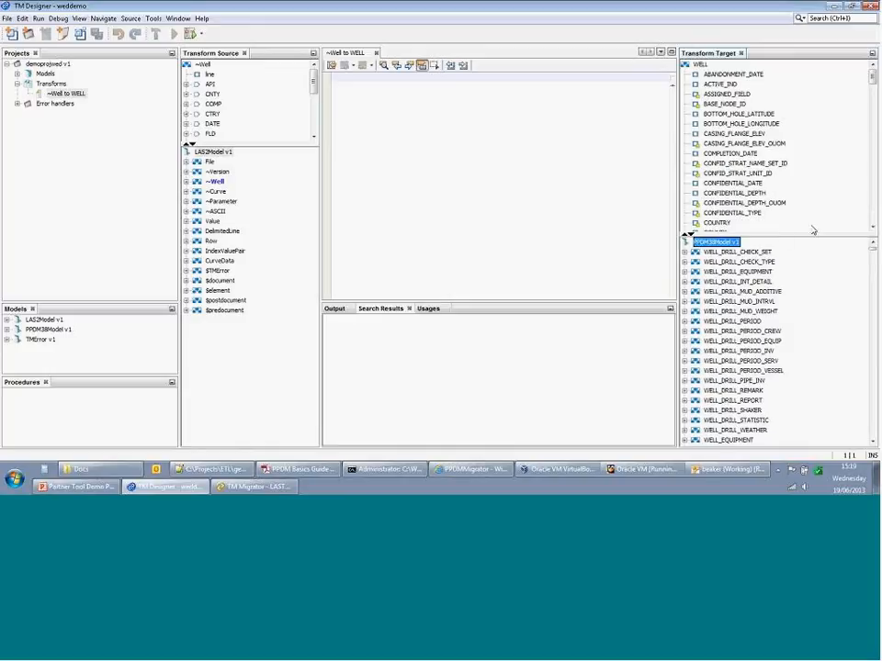
left_click_drag(253, 145, 255, 194)
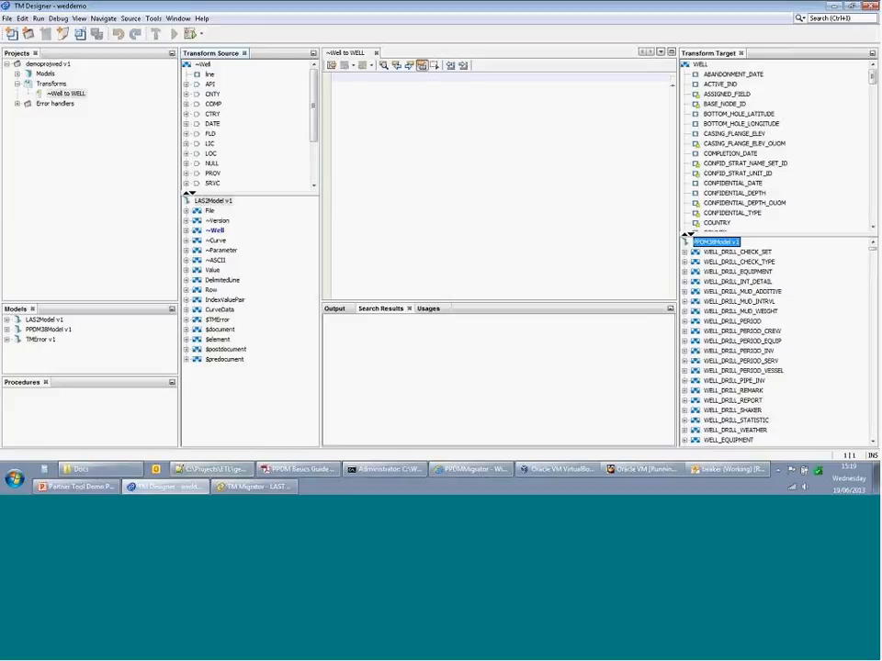
left_click(216, 469)
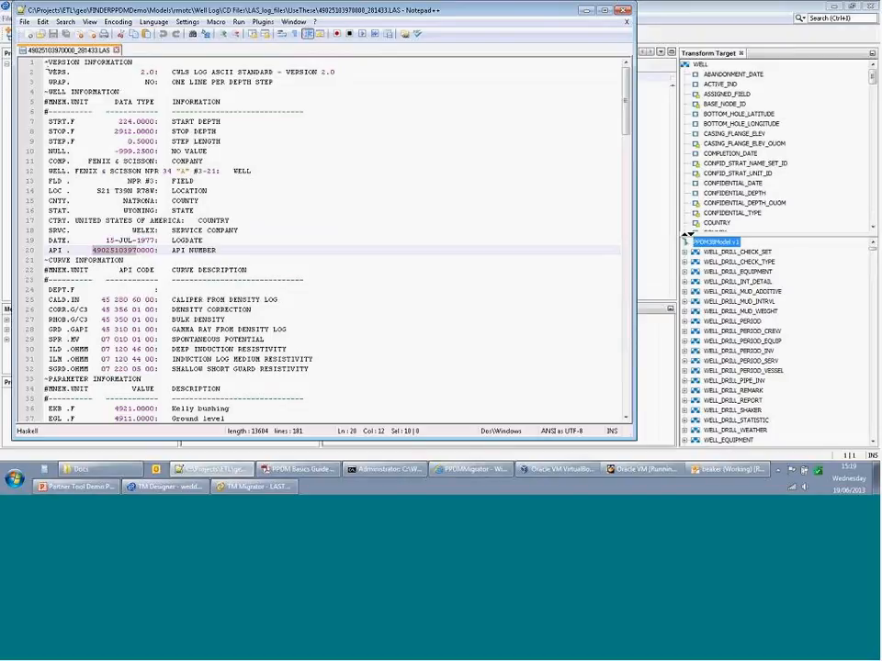
left_click_drag(86, 70, 161, 91)
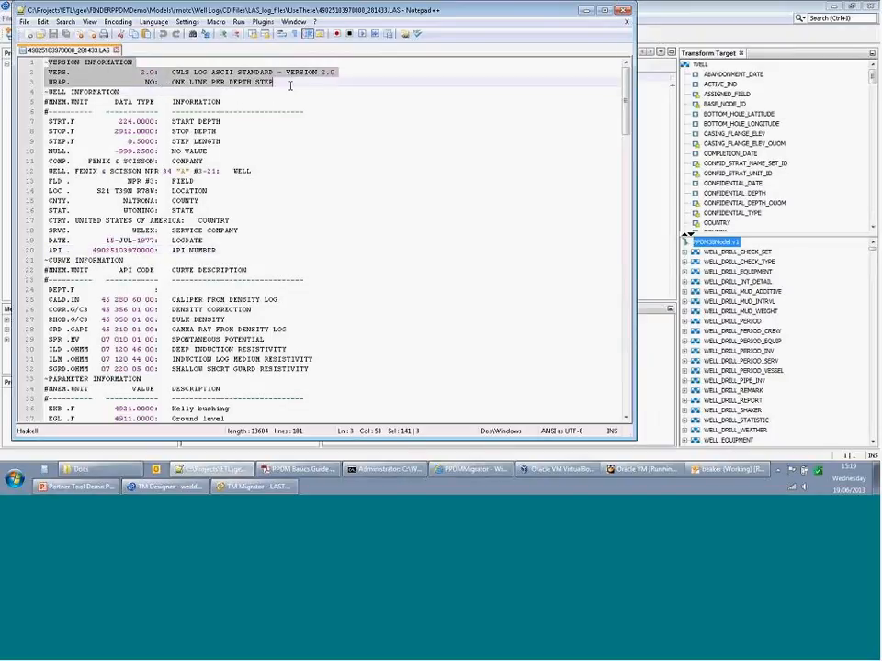
left_click_drag(44, 91, 284, 235)
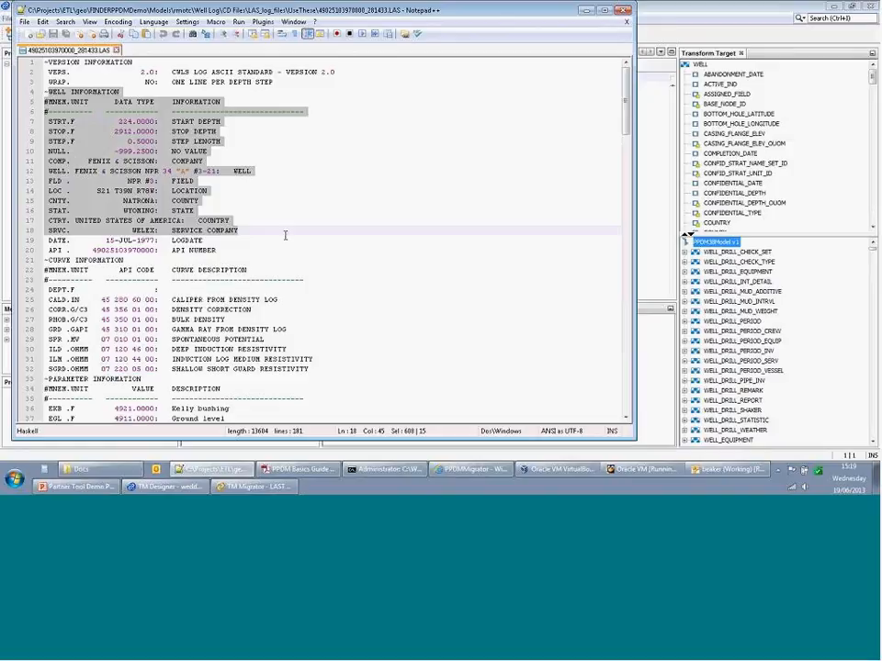
key("shift+Down")
key("shift+Down")
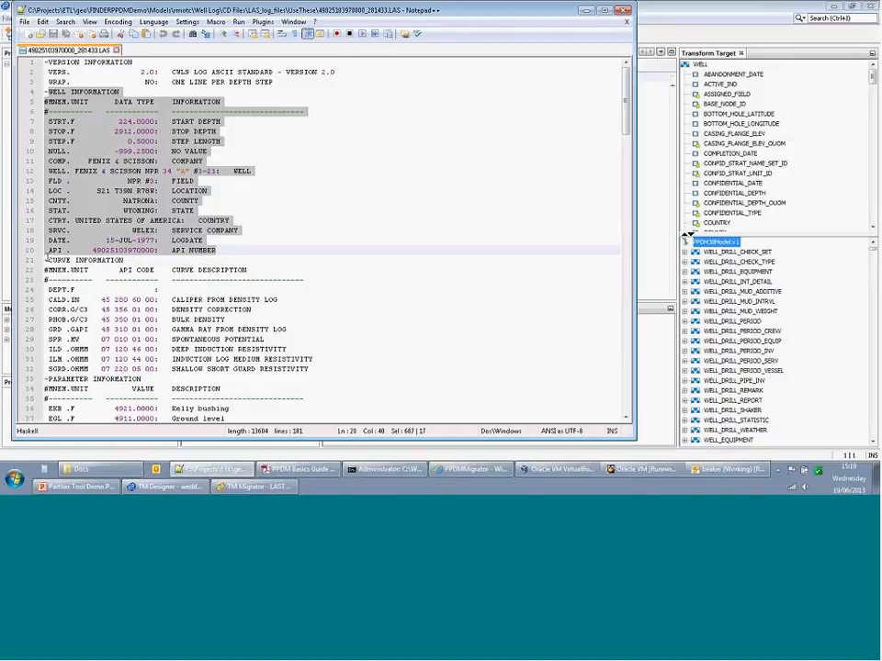
left_click_drag(44, 260, 360, 371)
scroll(360, 371, "down", 17)
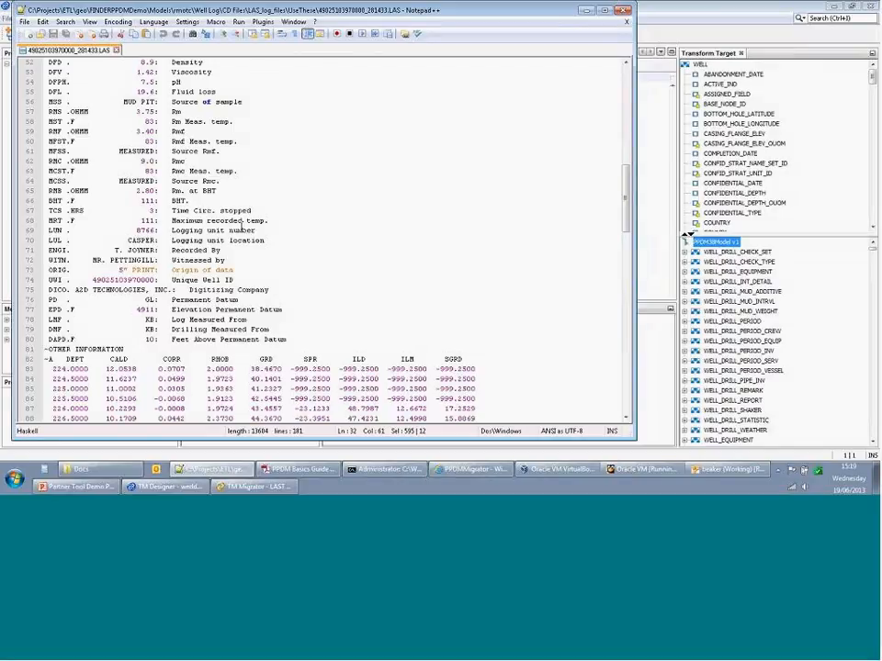
scroll(242, 222, "down", 5)
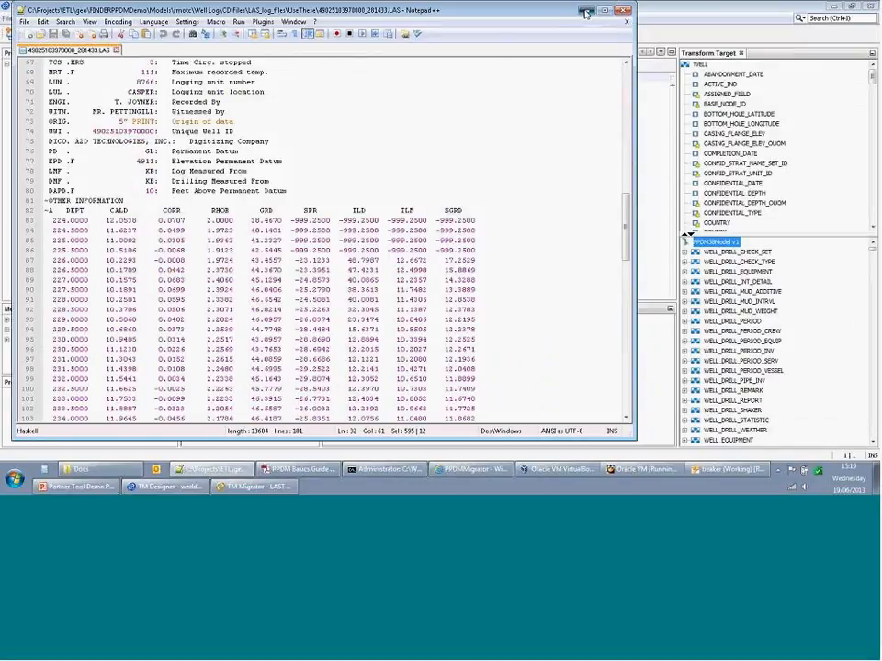
left_click(585, 13)
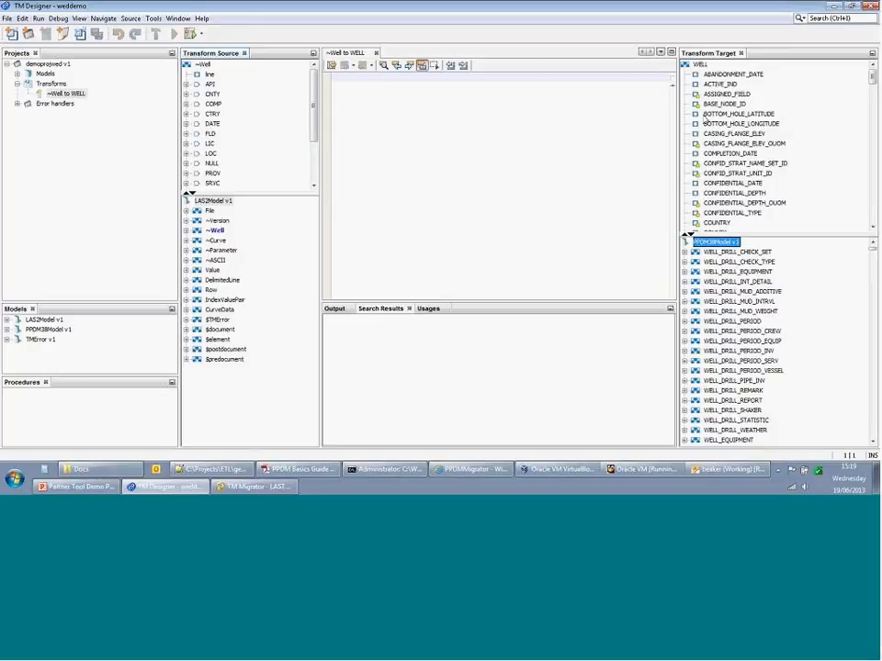
- Select the WELL target, bring UWI into view, and expand API to its value node
left_click(702, 65)
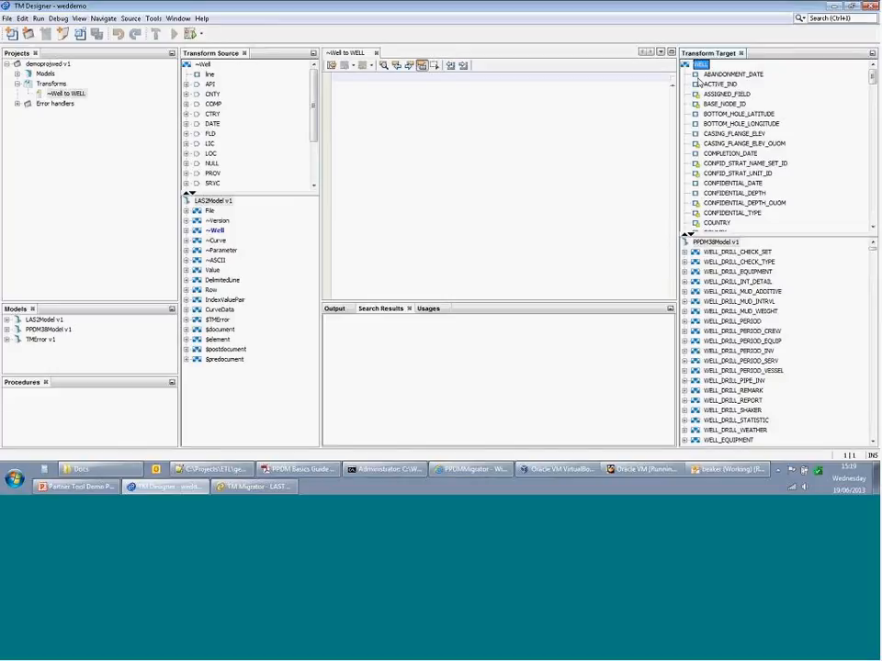
left_click_drag(873, 80, 876, 136)
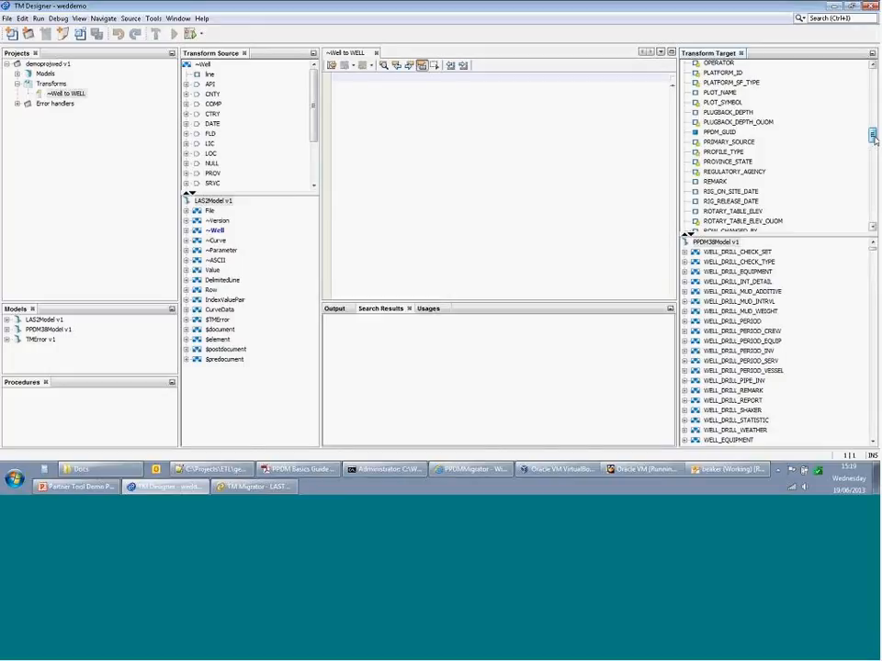
left_click_drag(875, 137, 874, 139)
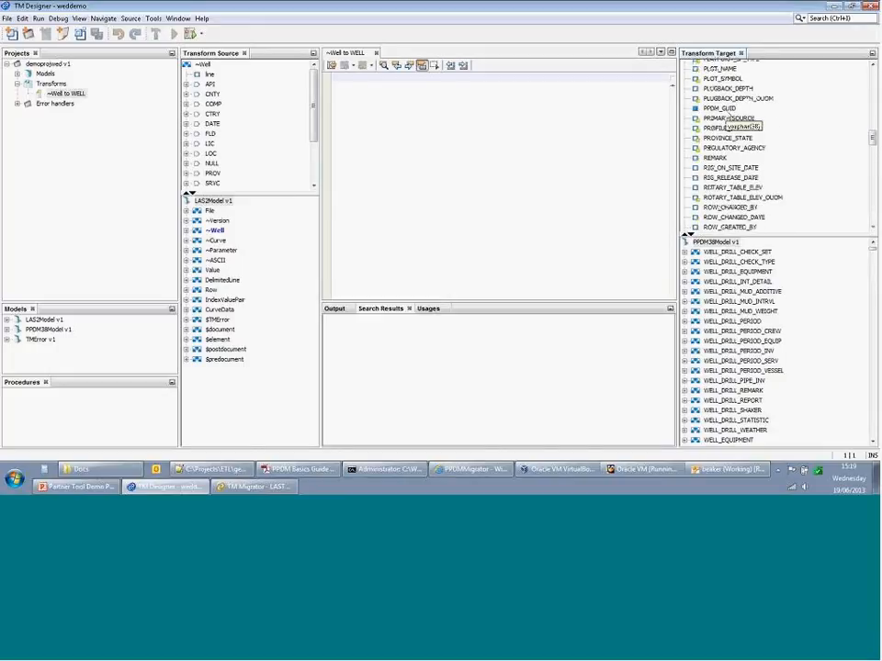
scroll(728, 120, "down", 6)
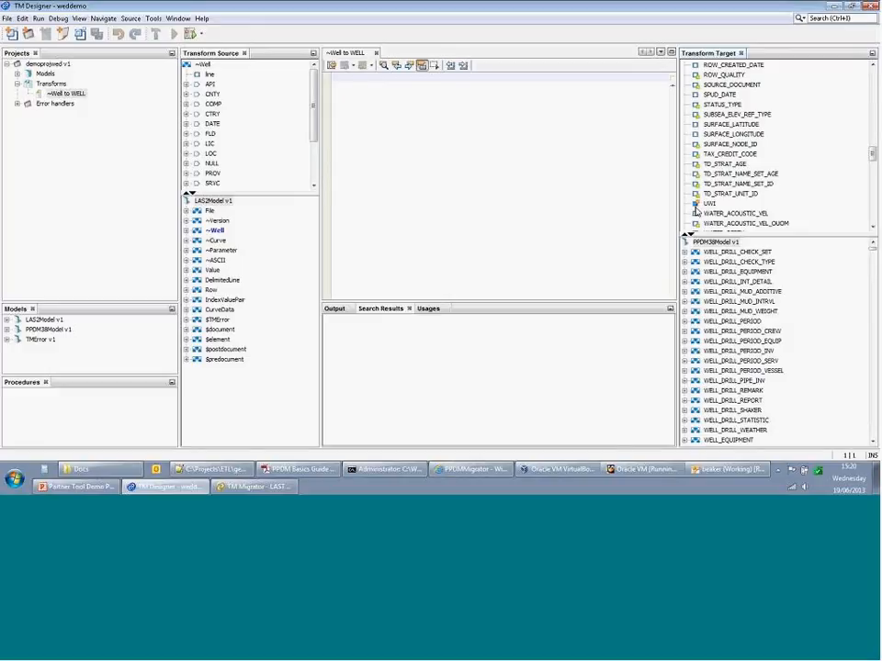
scroll(735, 209, "down", 1)
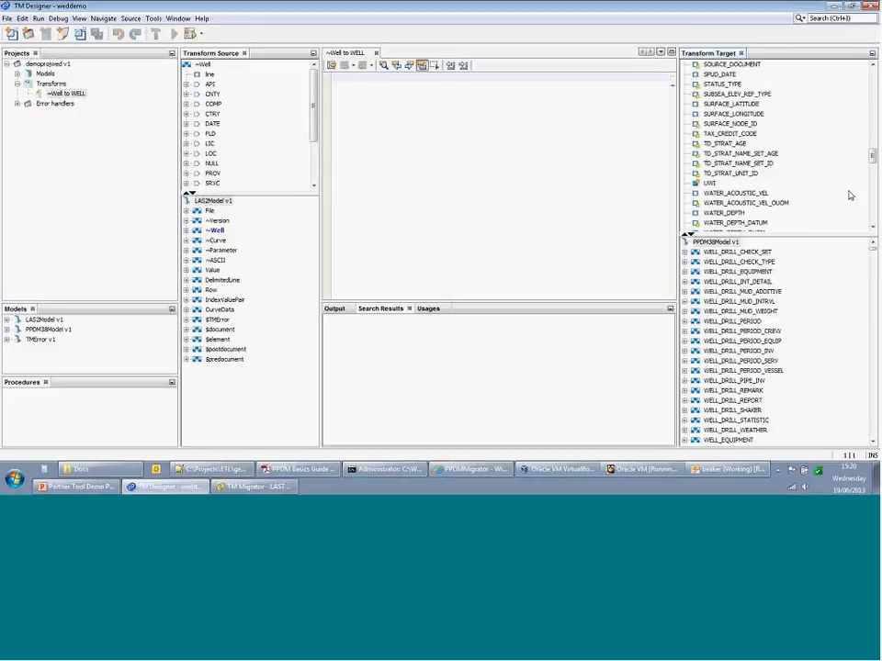
left_click(186, 84)
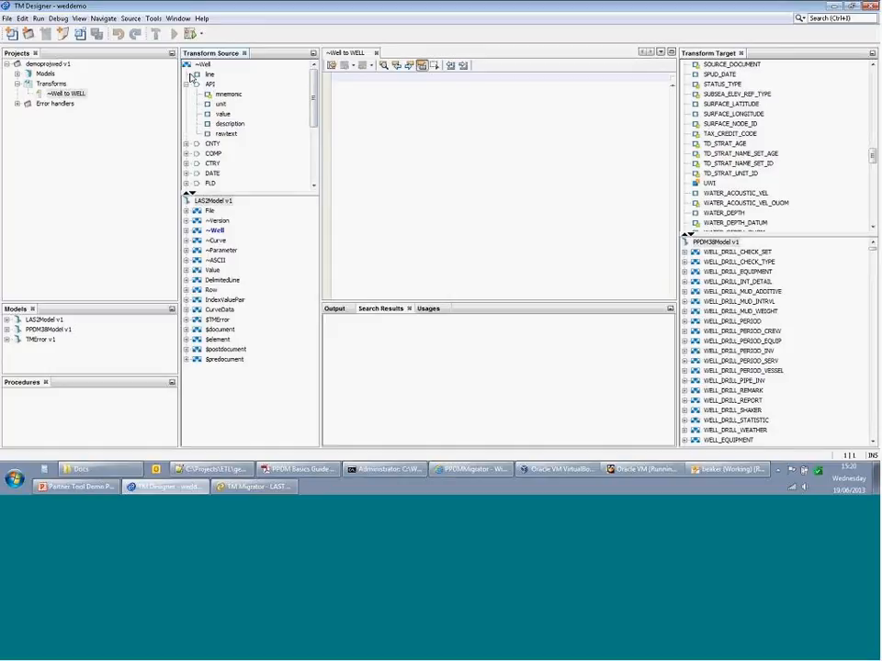
left_click(224, 113)
- Map the API value onto UWI, creating the rule UWI := API.value;
left_click_drag(224, 114, 709, 186)
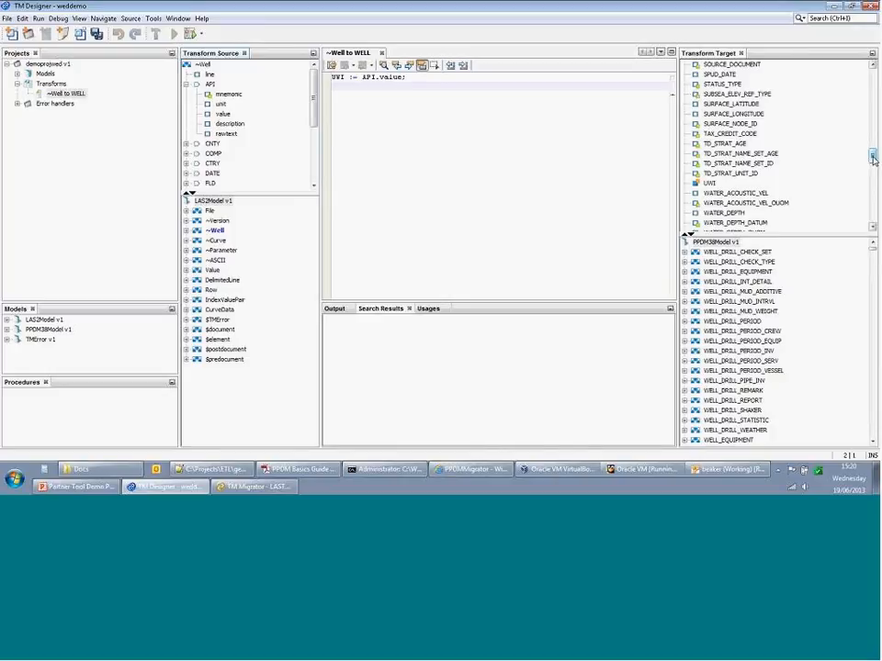
left_click_drag(873, 158, 869, 180)
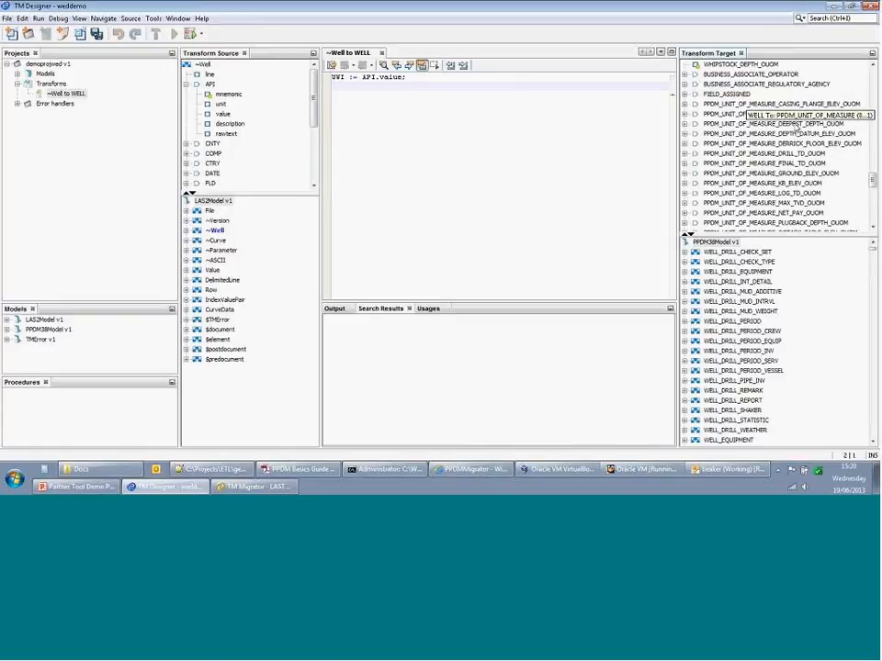
left_click_drag(872, 179, 869, 74)
- Browse the tables related to WELL and select iWELL_LOG_JOB
right_click(704, 67)
mouse_move(735, 83)
left_click(677, 96)
left_click_drag(870, 81, 873, 210)
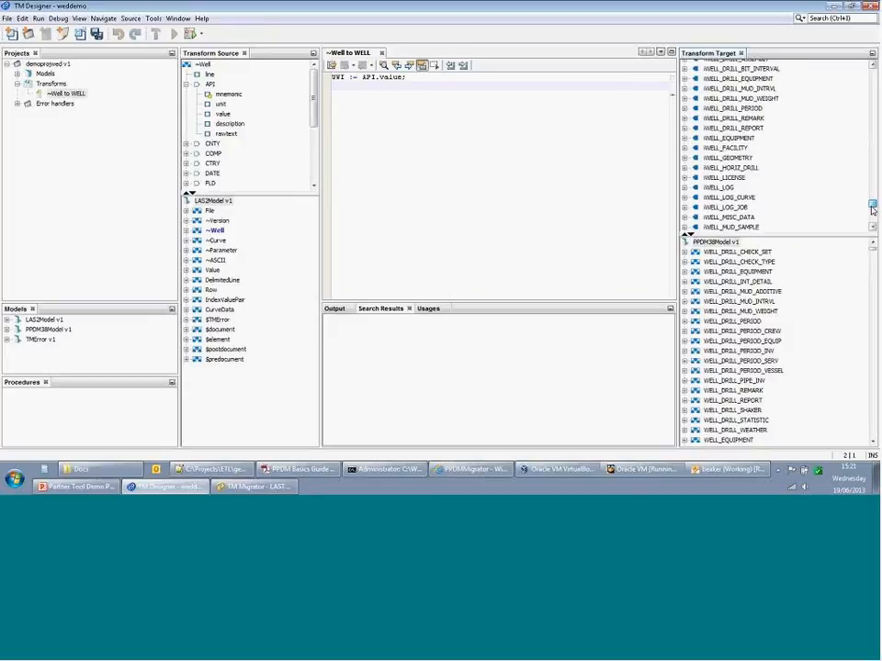
left_click(744, 207)
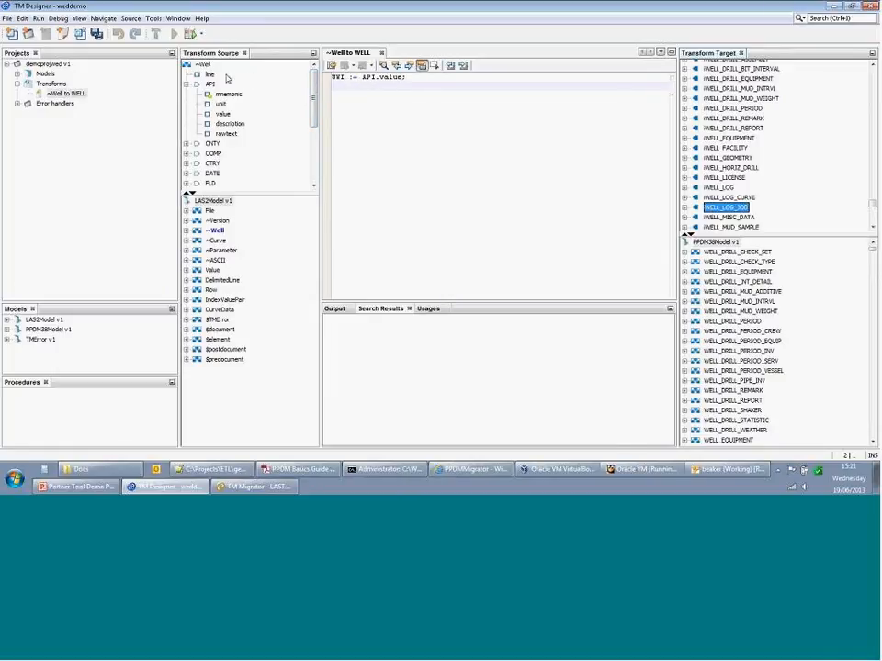
- Add the assignment WELL_LOG_JOB := self on the second line of the ~Well to WELL code
mouse_move(314, 89)
left_mouse_down()
mouse_move(313, 145)
mouse_move(313, 84)
left_mouse_up()
right_click(198, 63)
mouse_move(276, 90)
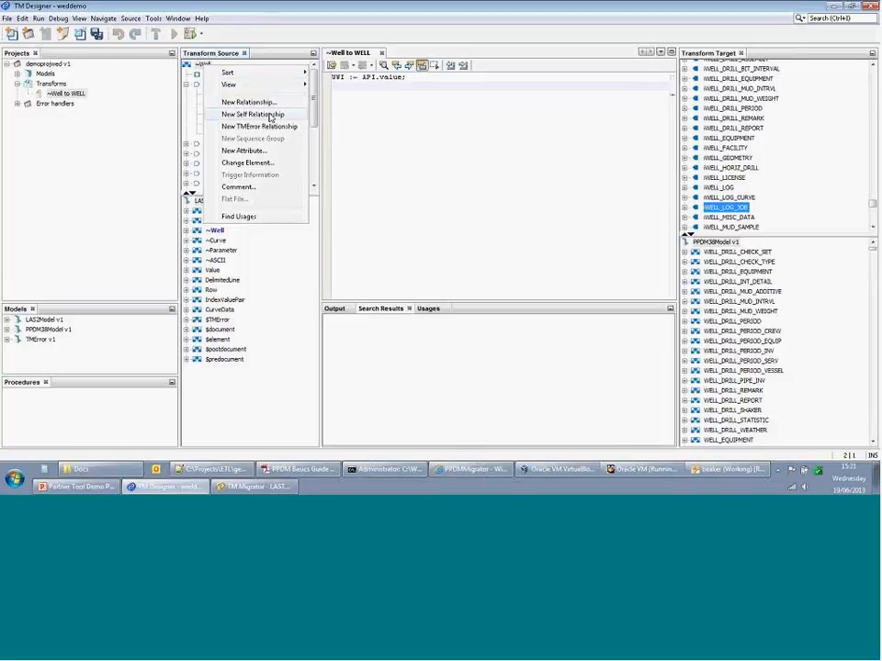
key("Escape")
left_click_drag(313, 87, 304, 174)
left_click(375, 90)
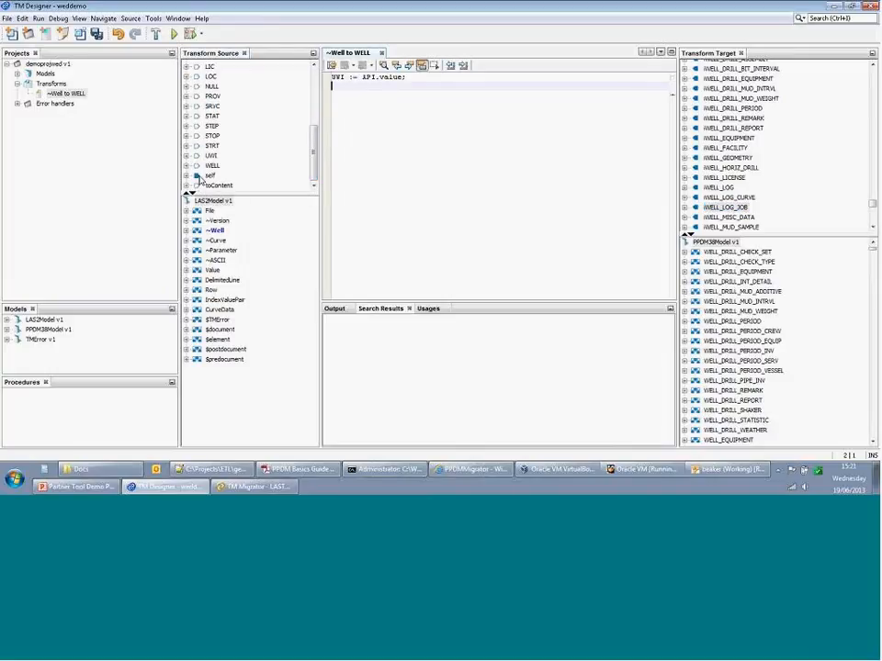
double_click(723, 209)
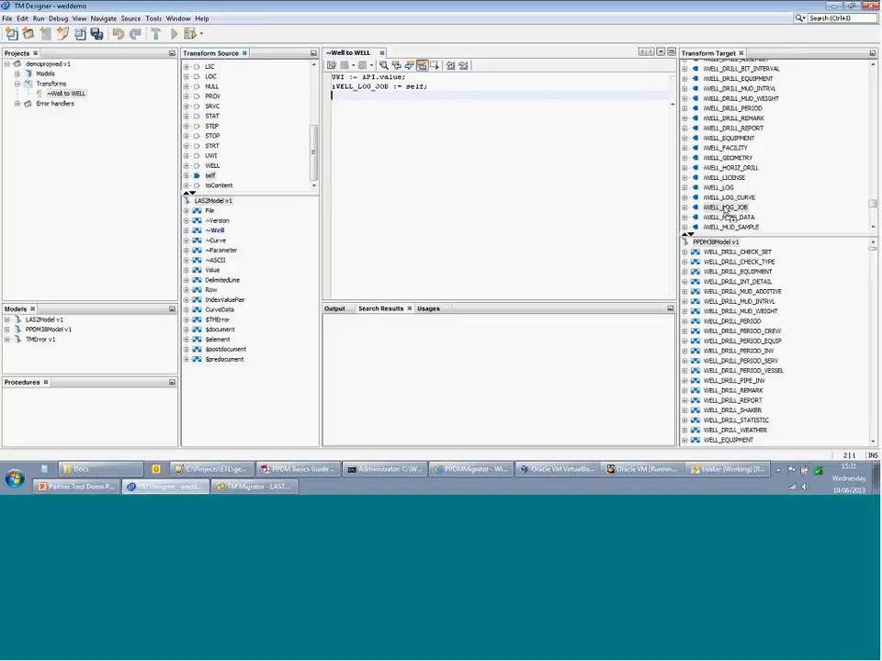
- Create the dependent ~Well to WELL_LOG_JOB cascade transform from that line
right_click(365, 88)
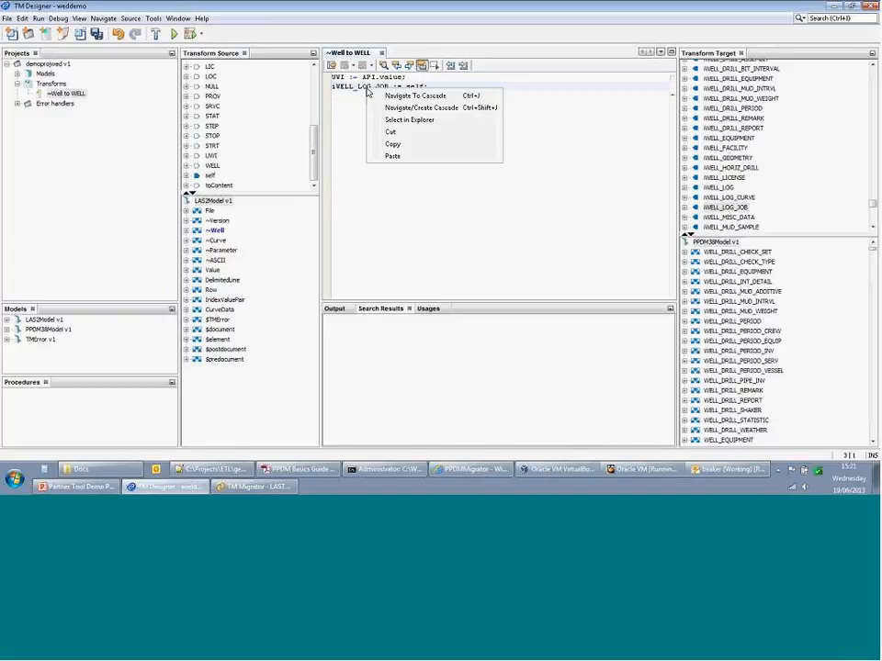
left_click(427, 108)
key("Return")
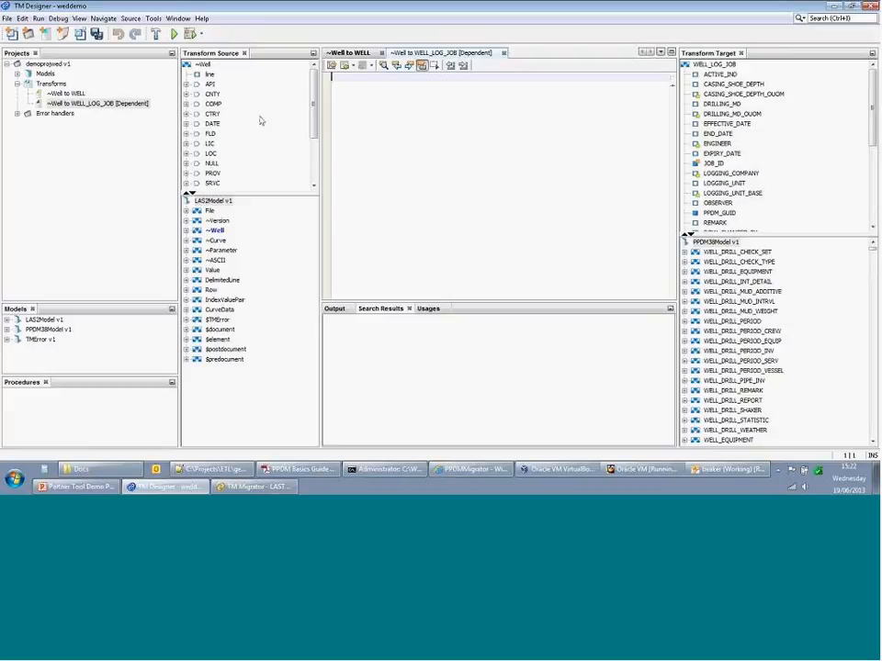
- Expand DATE and map START_DATE to its value, giving START_DATE := <DATE>.value;
left_click(187, 123)
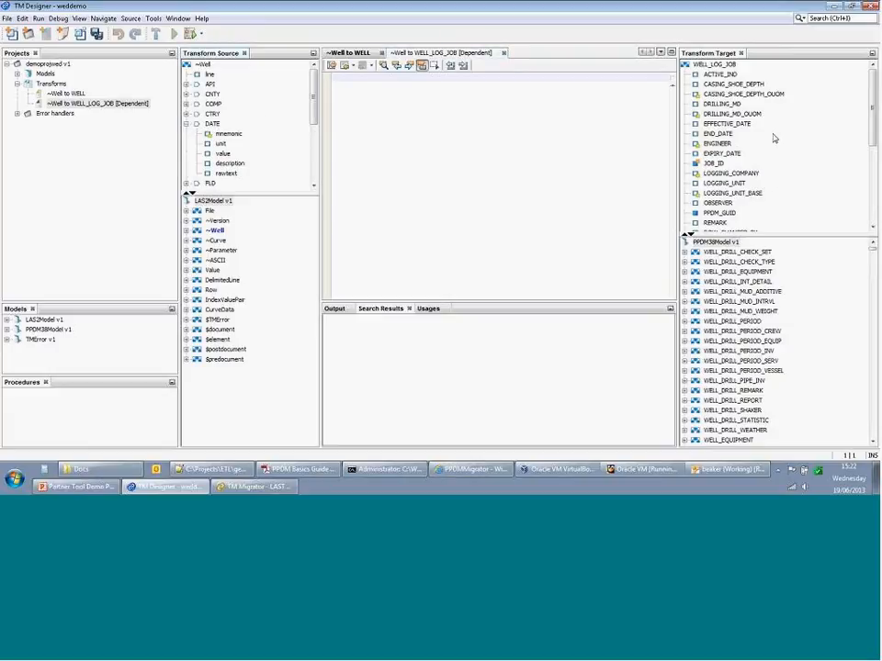
scroll(773, 138, "down", 5)
left_click(722, 144)
left_click_drag(723, 144, 222, 153)
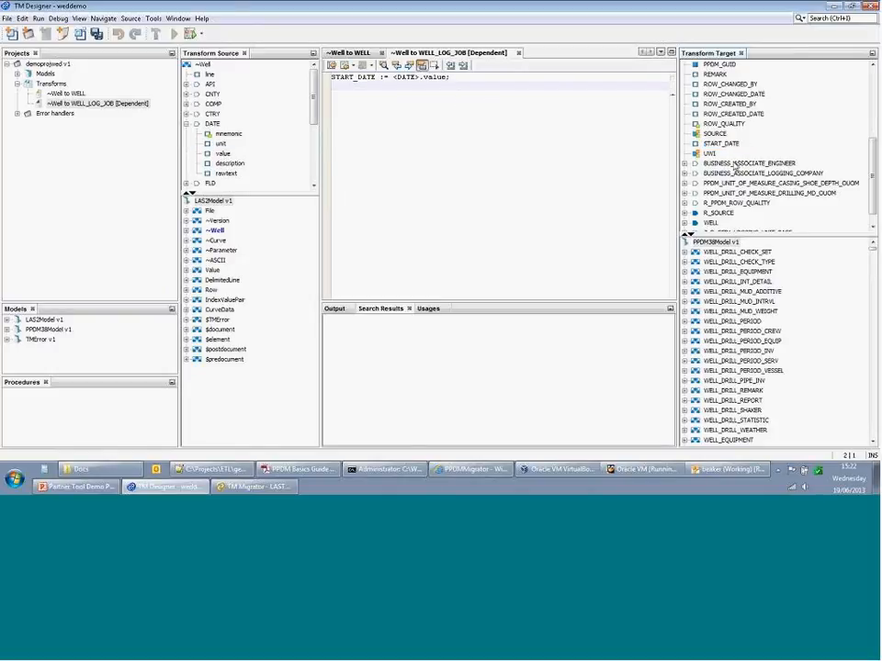
scroll(781, 165, "up", 3)
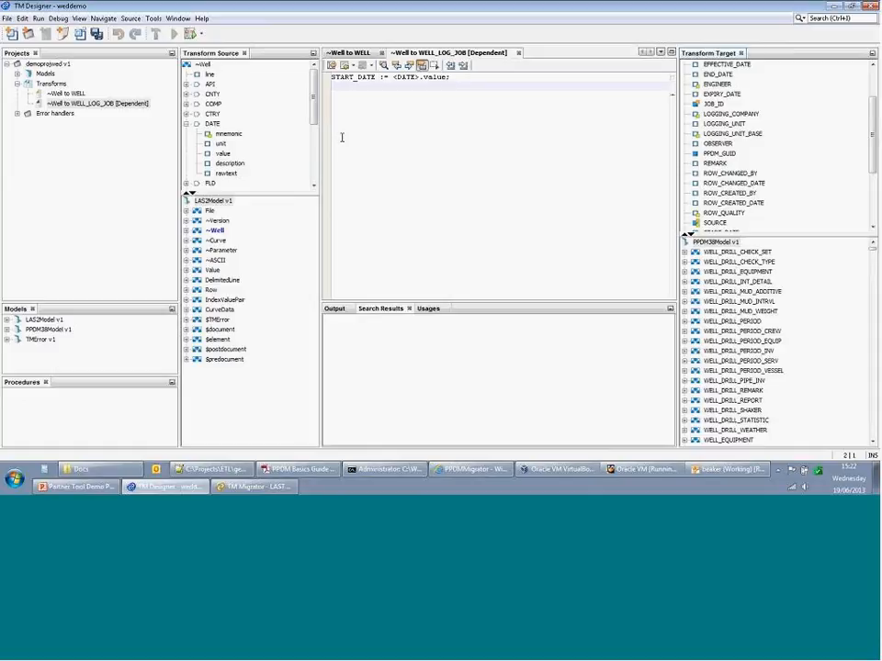
- Save all edited transforms and switch to the recently used FinderToPPDM repository
left_click(6, 18)
mouse_move(76, 104)
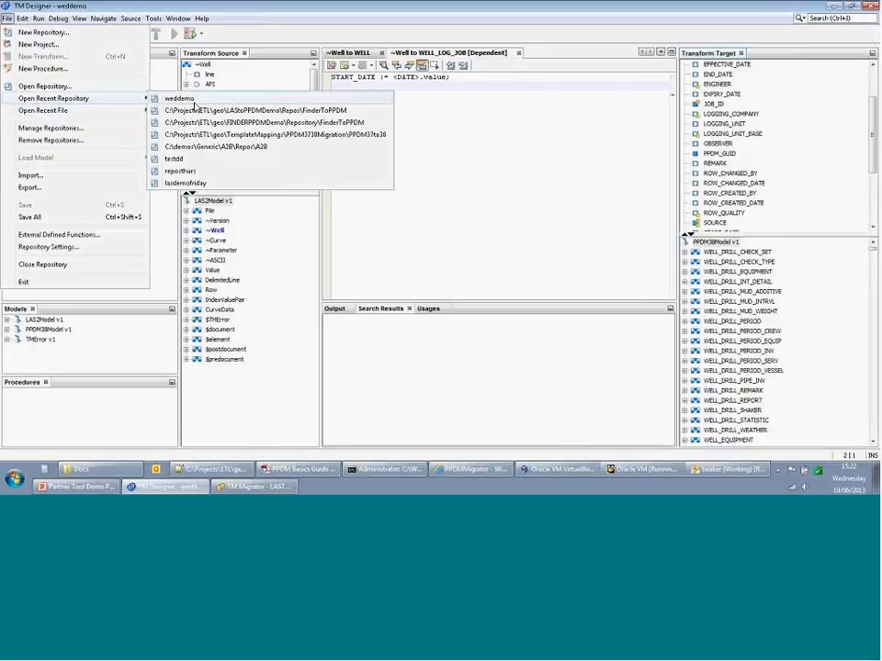
left_click(223, 126)
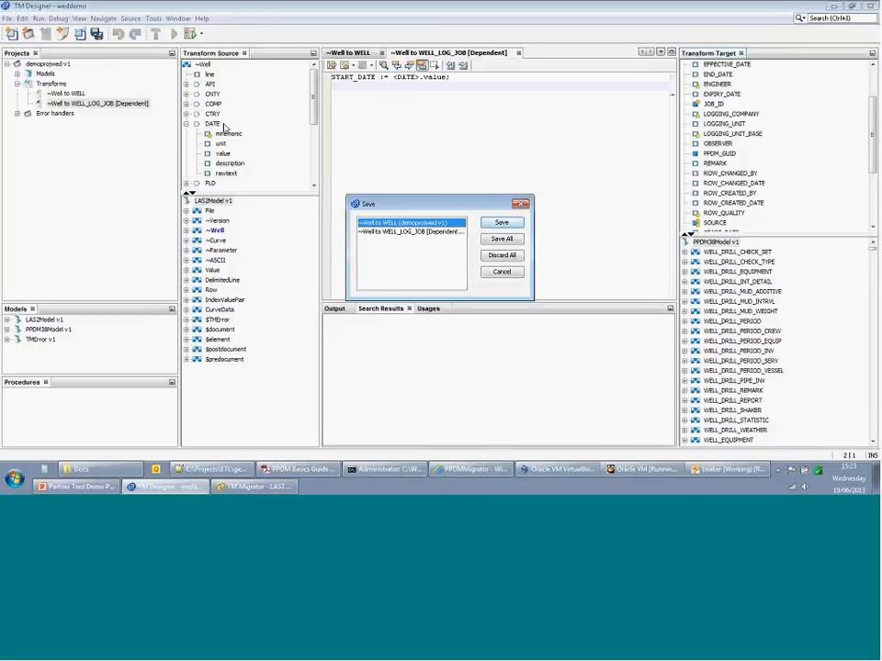
left_click(513, 240)
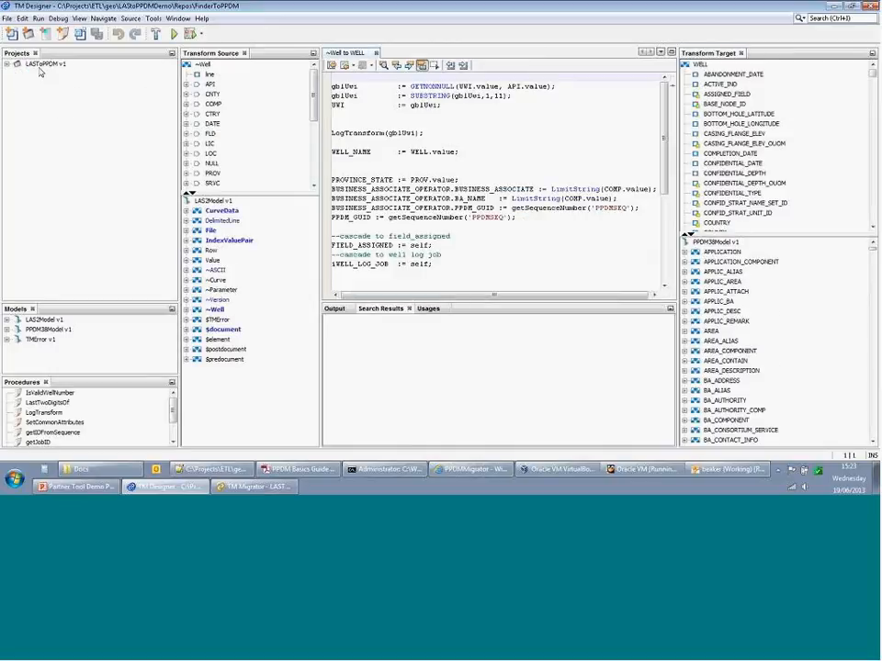
- Expand LAStoPPDM v1 and its Transforms, then highlight the WELL_NAME := WELL.value line
left_click(7, 64)
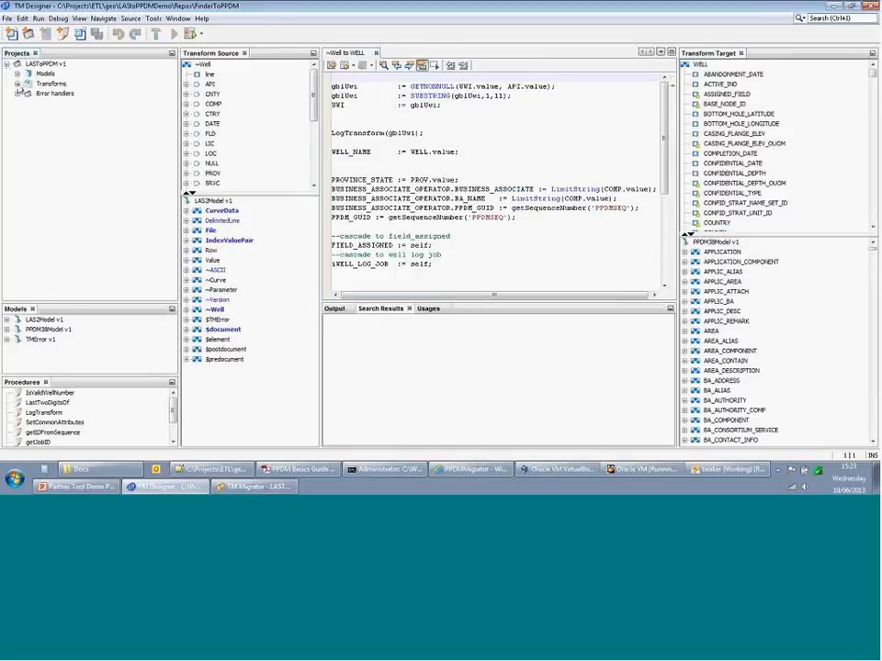
left_click(18, 83)
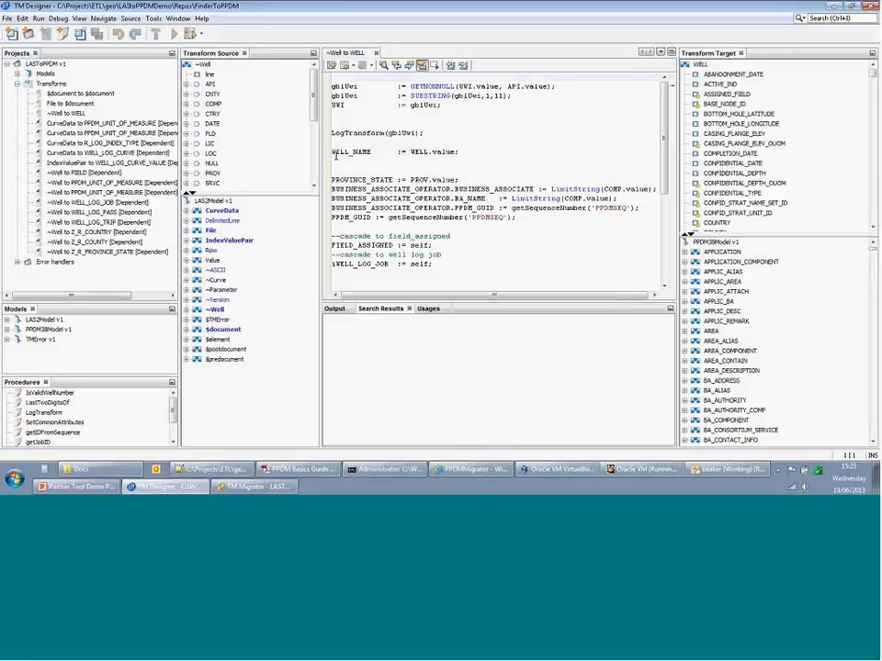
left_click_drag(336, 156, 476, 156)
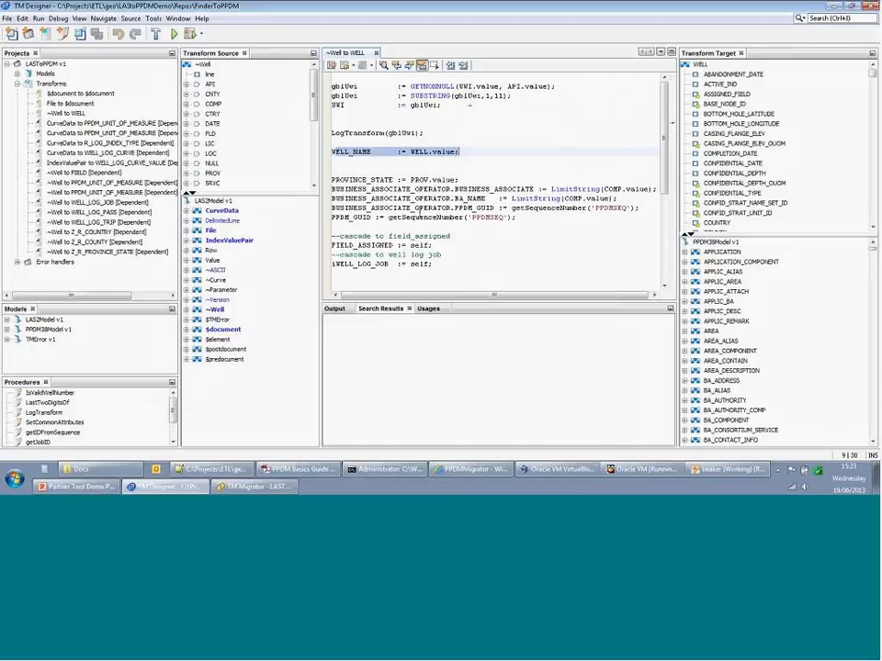
double_click(427, 97)
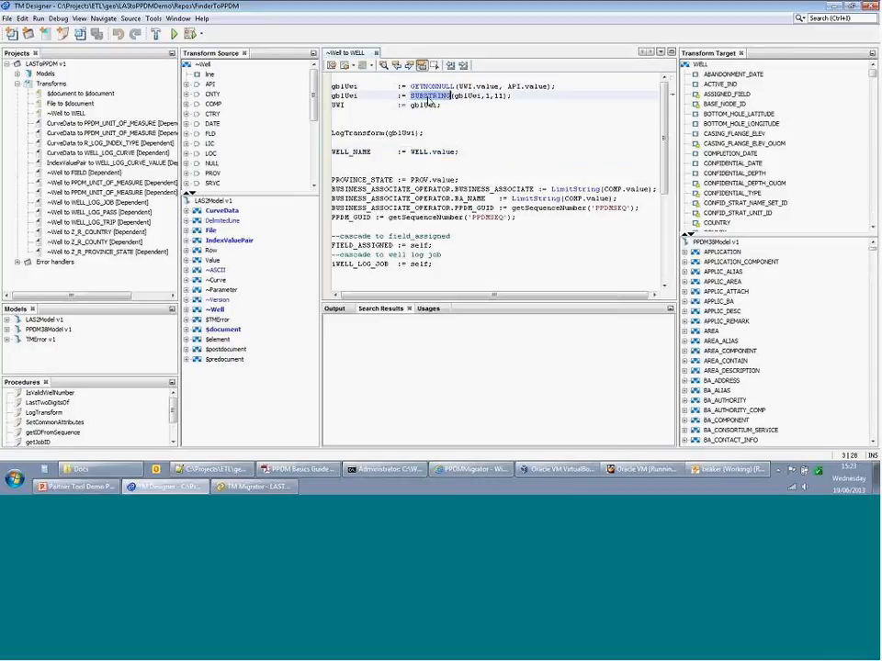
left_click(381, 123)
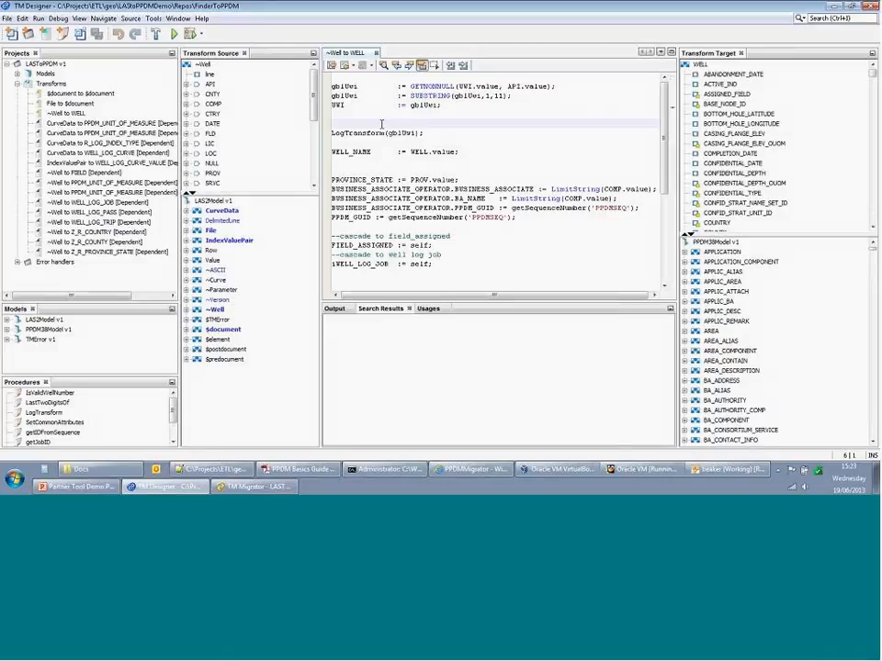
key("ctrl+space")
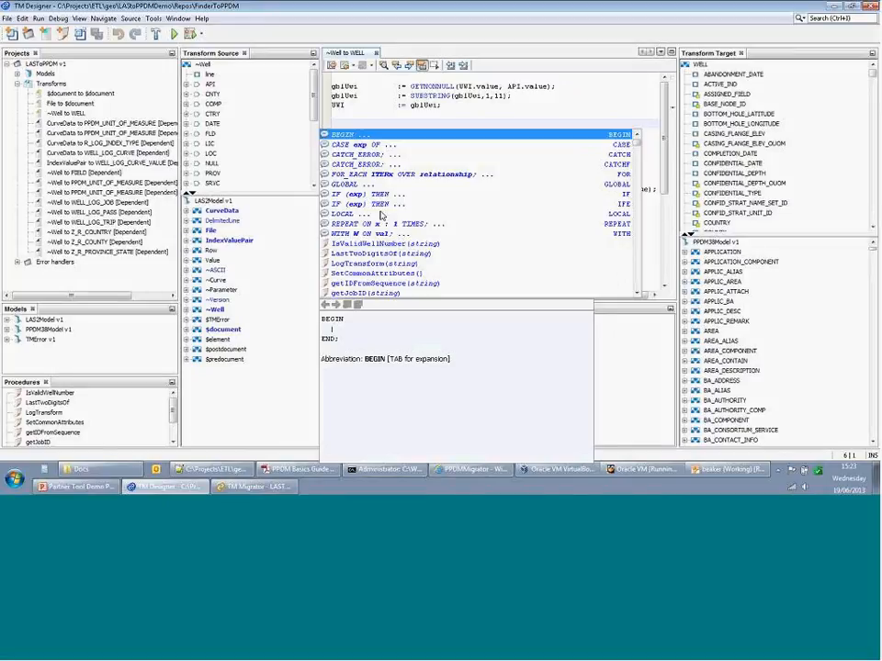
scroll(382, 214, "down", 2)
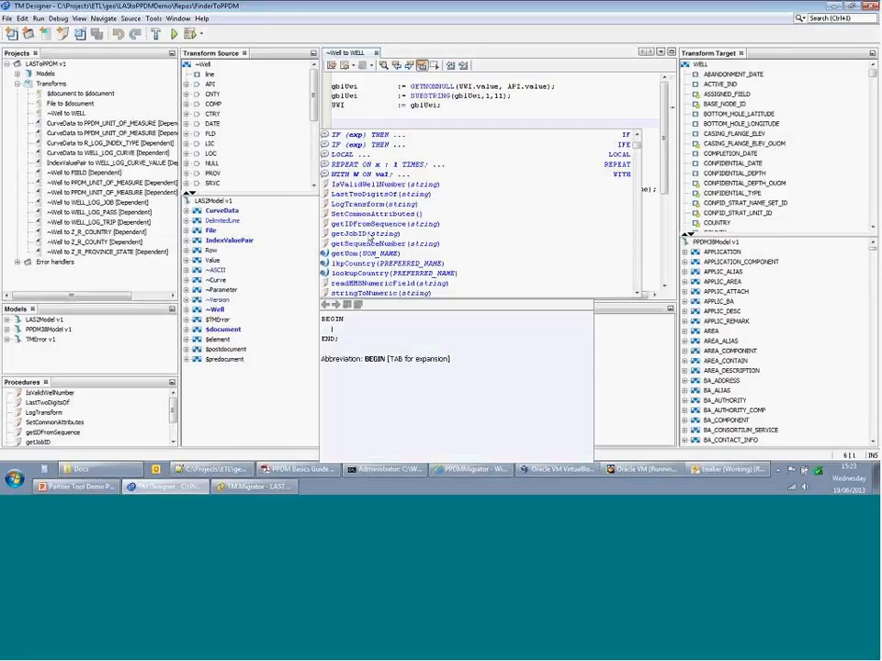
scroll(367, 239, "down", 1)
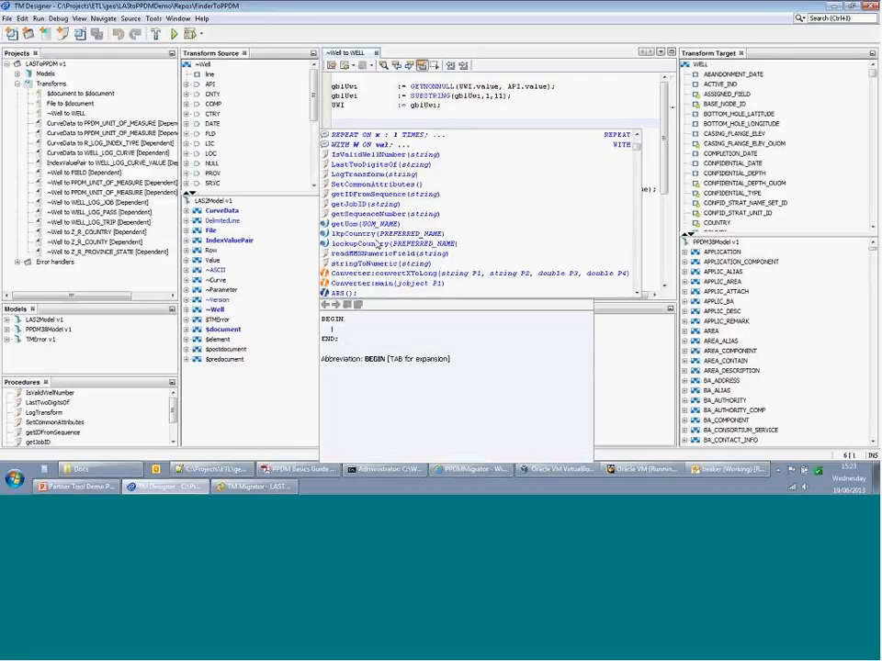
scroll(372, 237, "down", 2)
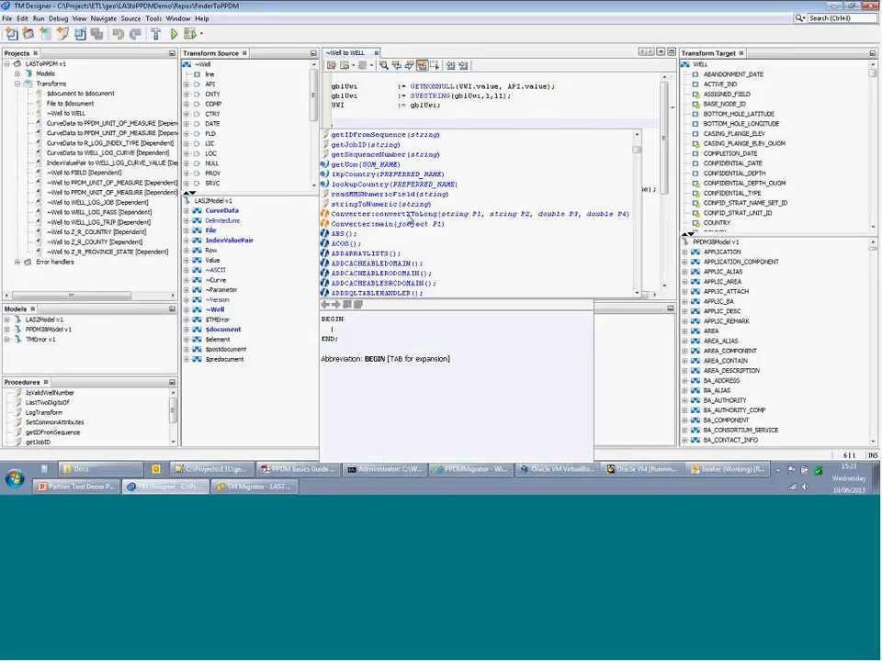
scroll(410, 223, "down", 1)
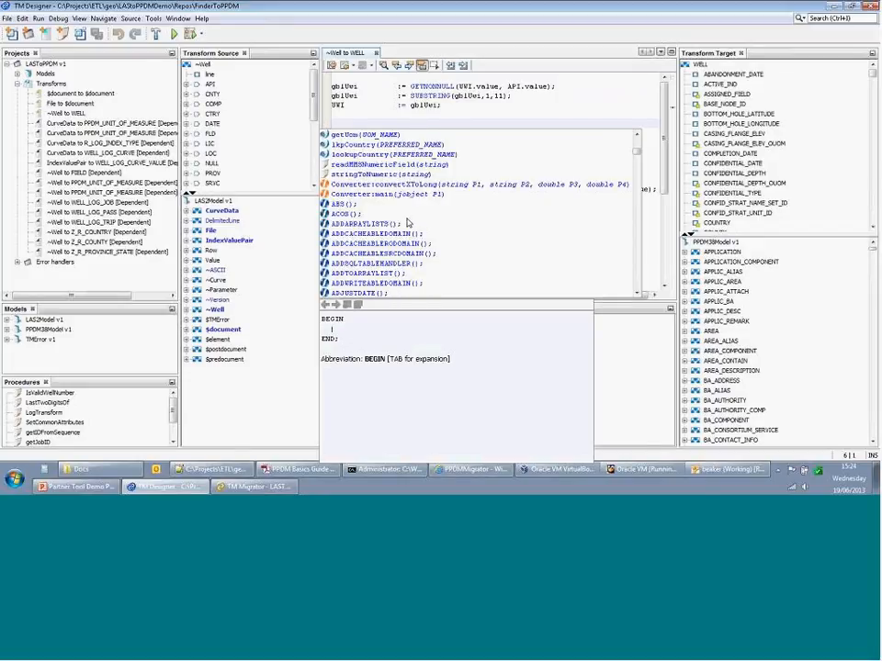
scroll(408, 221, "down", 2)
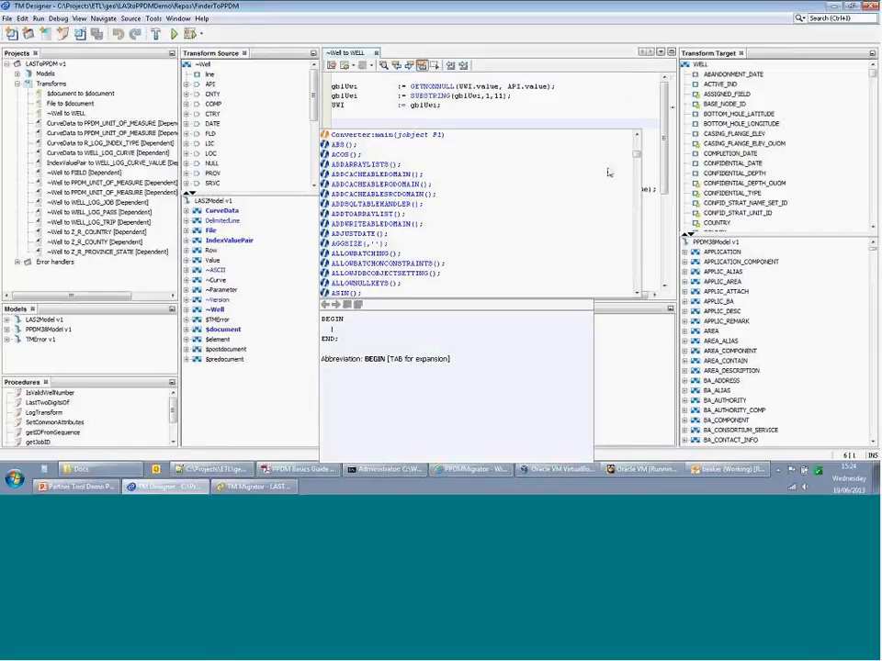
left_click_drag(637, 140, 637, 254)
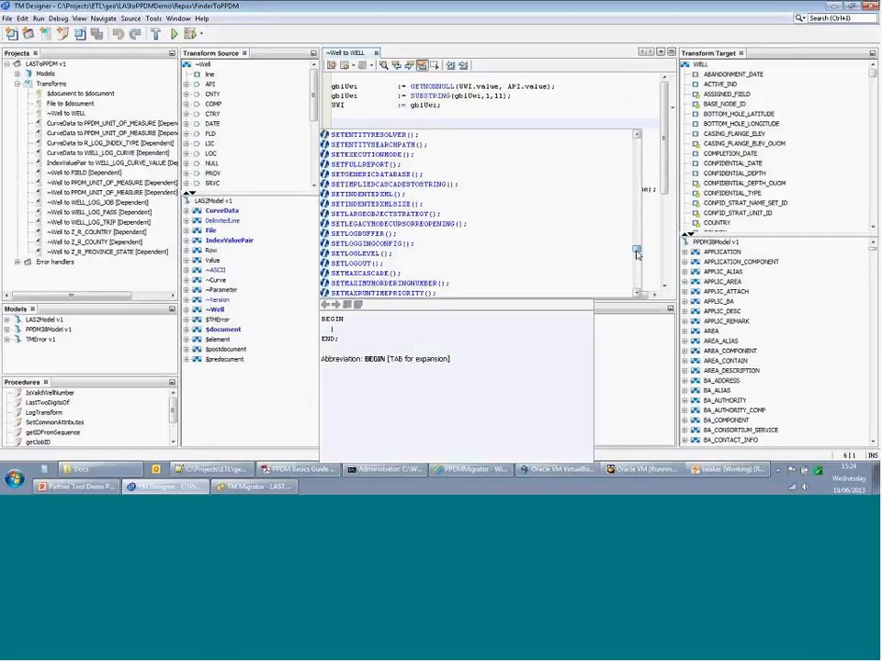
left_click(559, 113)
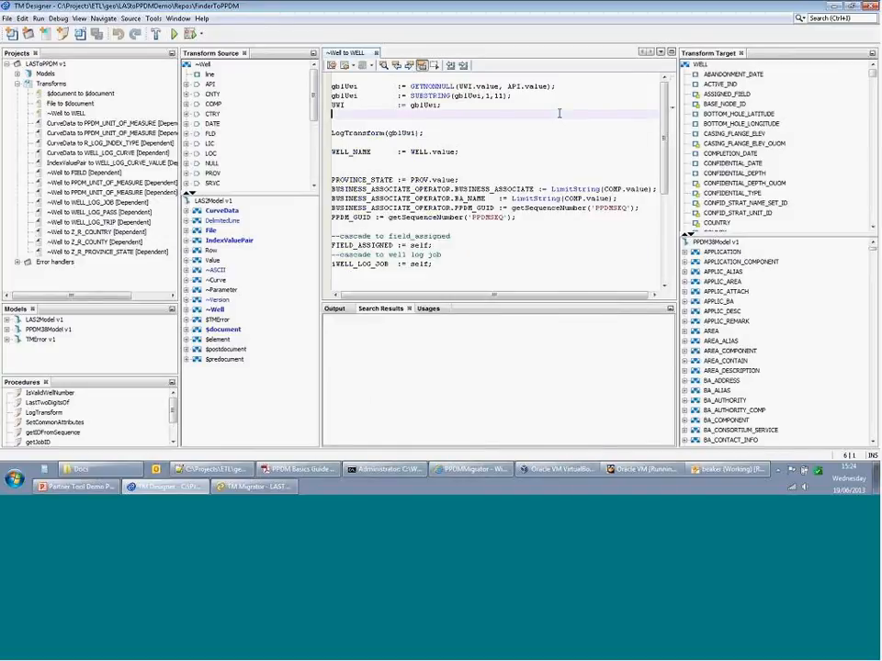
- Show the cascade hierarchy for the ~Well to WELL transform
left_click(431, 124)
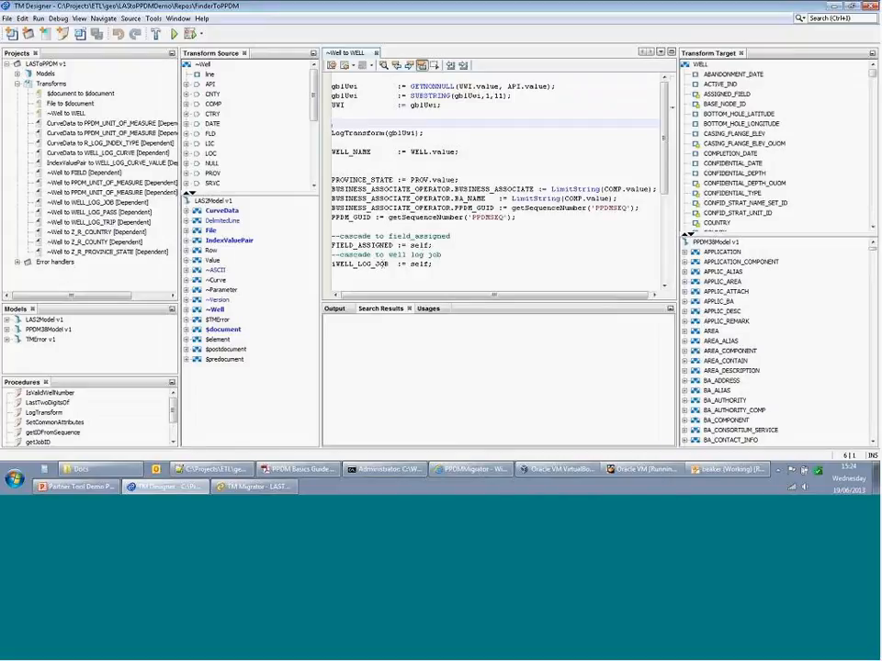
right_click(64, 114)
left_click(112, 151)
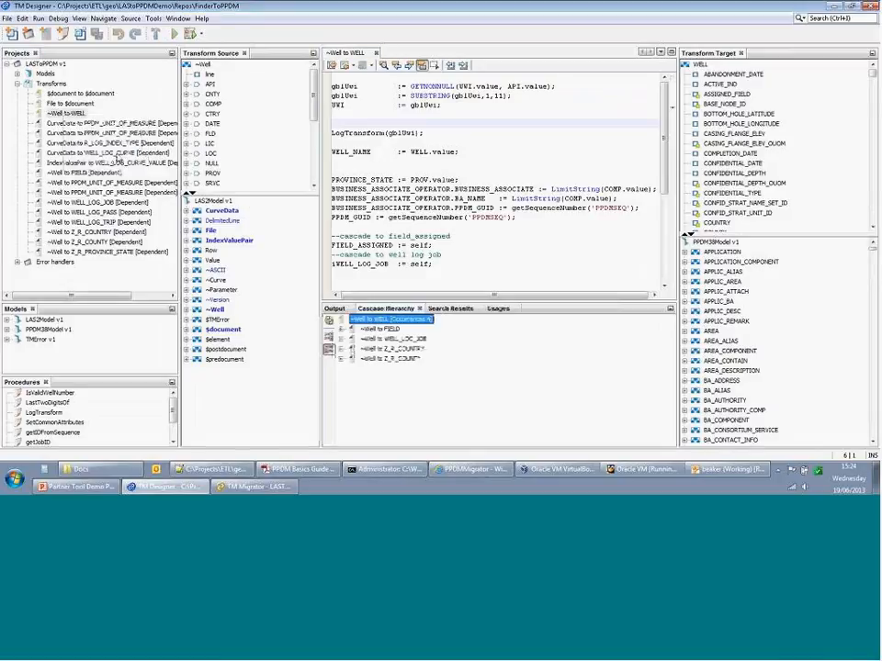
- Expand the WELL_LOG_JOB, WELL_LOG_TRIP, WELL_LOG_PASS and CurveData branches, then navigate to the WELL_LOG_JOB transform
left_click(340, 338)
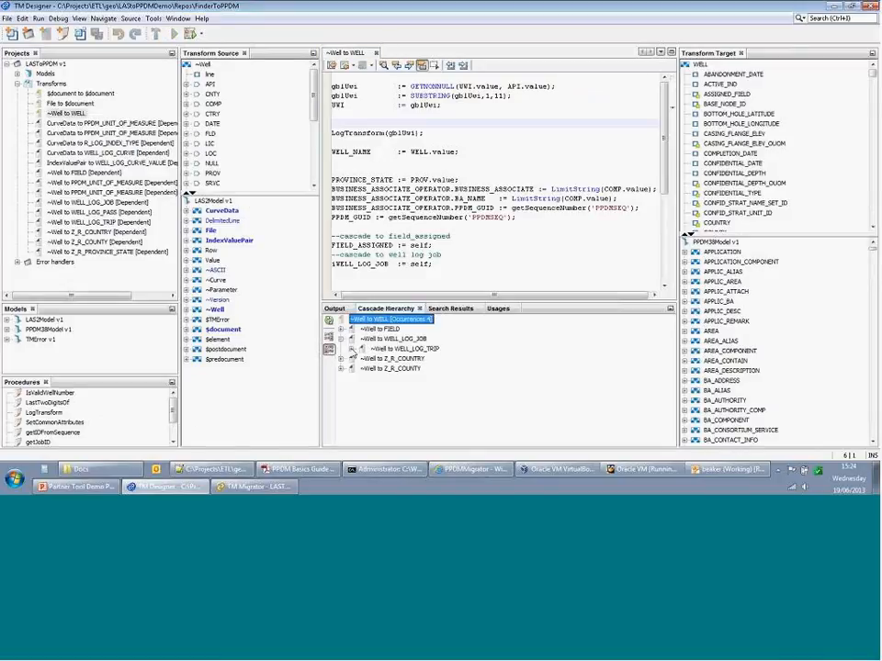
left_click(352, 349)
left_click(362, 359)
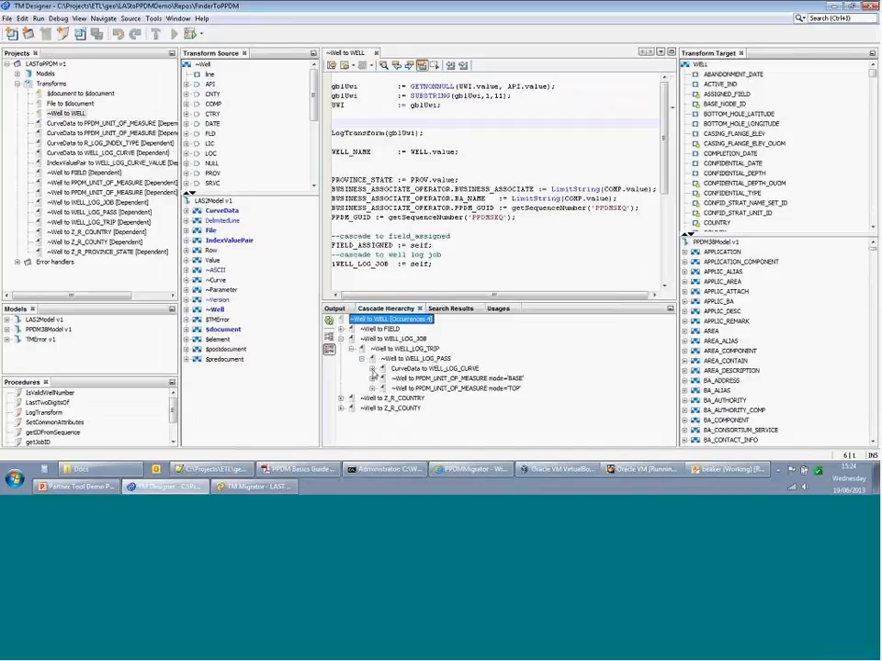
left_click(372, 369)
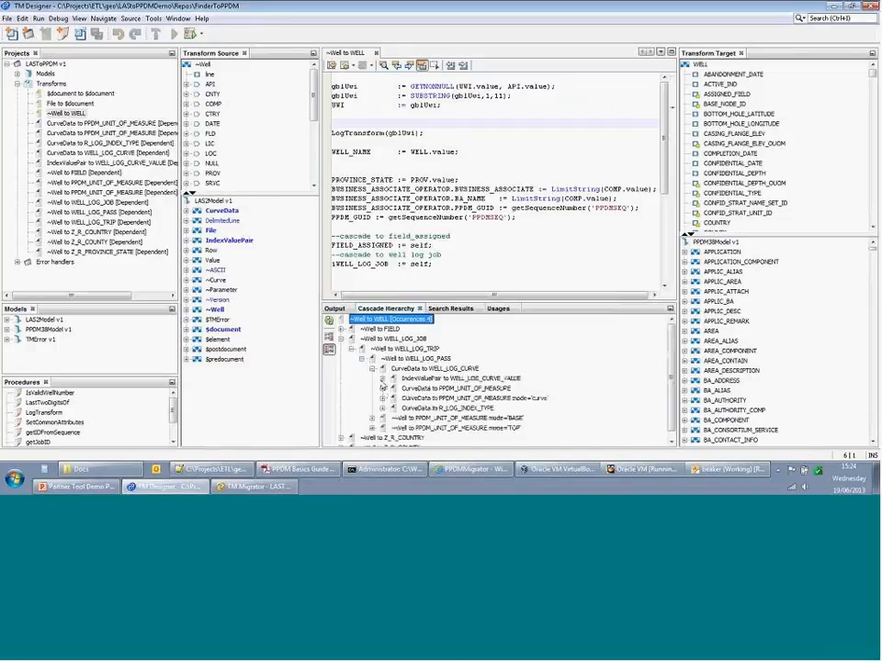
right_click(372, 268)
left_click(418, 274)
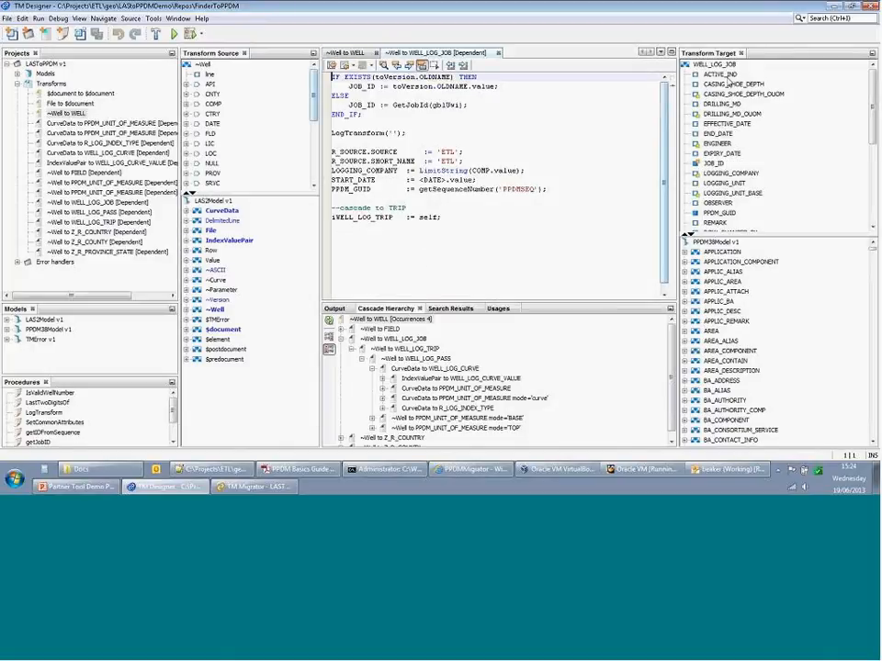
- Follow the cascade from iWELL_LOG_TRIP to the WELL_LOG_TRIP transform, then on to WELL_LOG_PASS
left_click(375, 217)
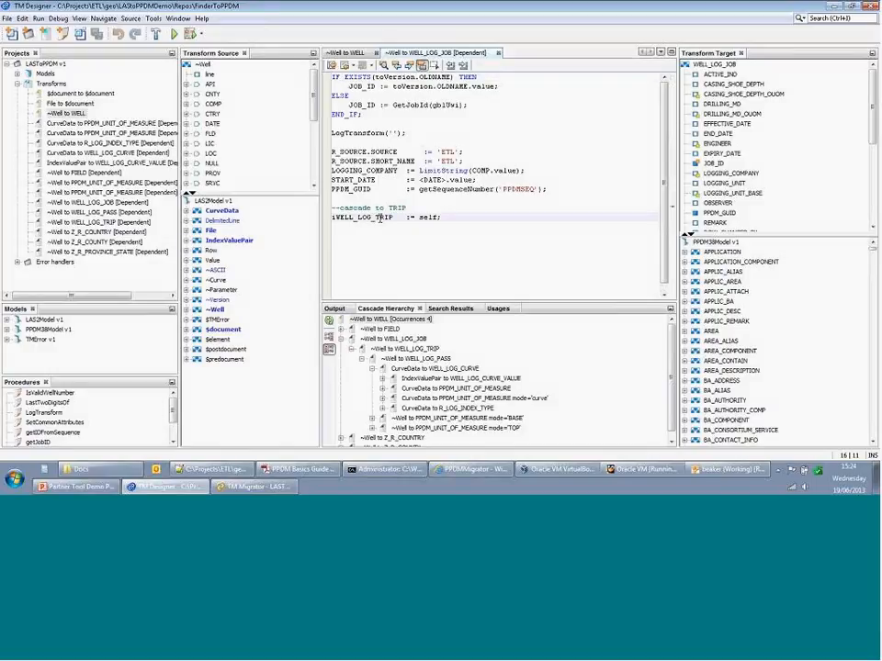
right_click(382, 219)
left_click(407, 225)
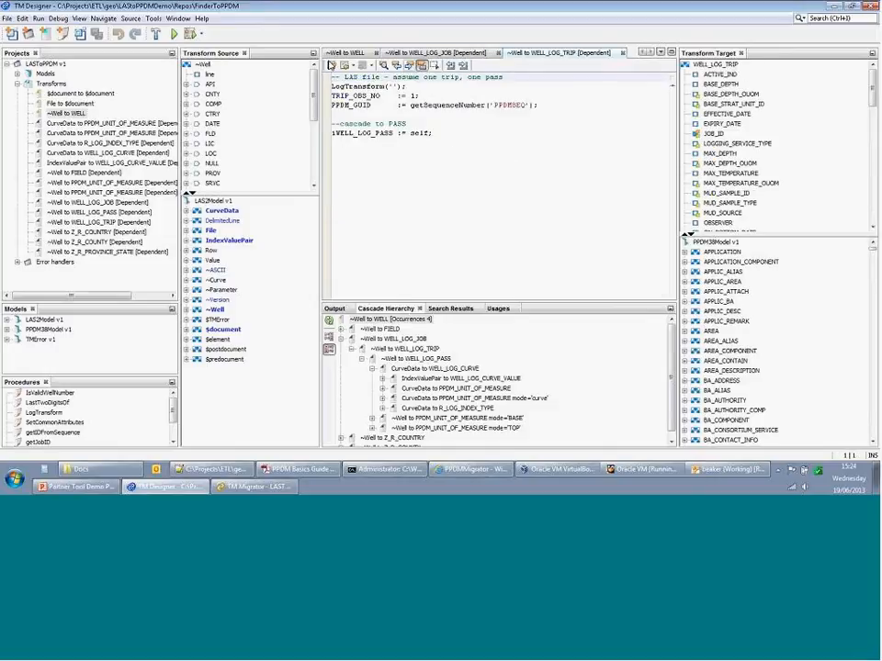
right_click(387, 133)
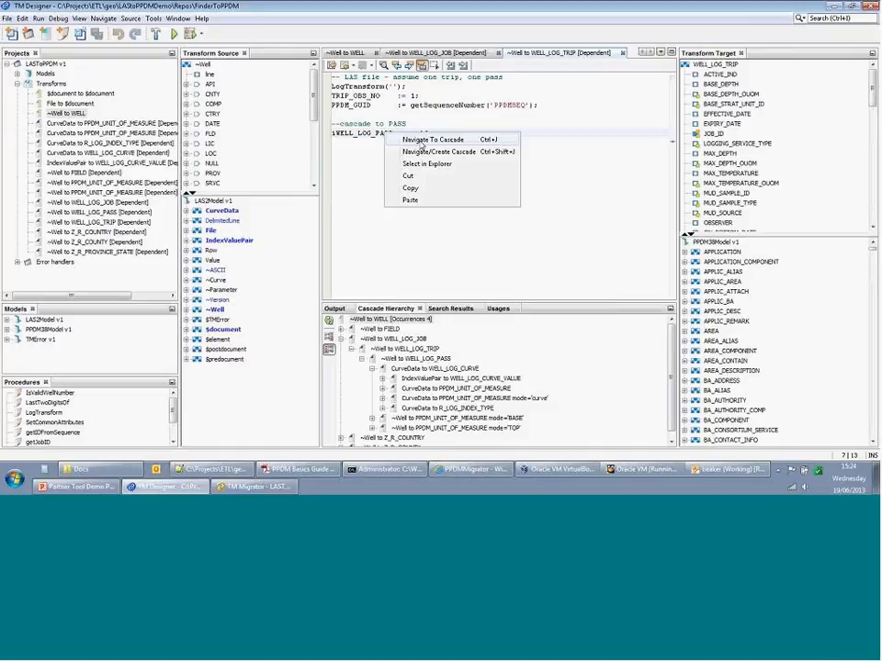
left_click(419, 141)
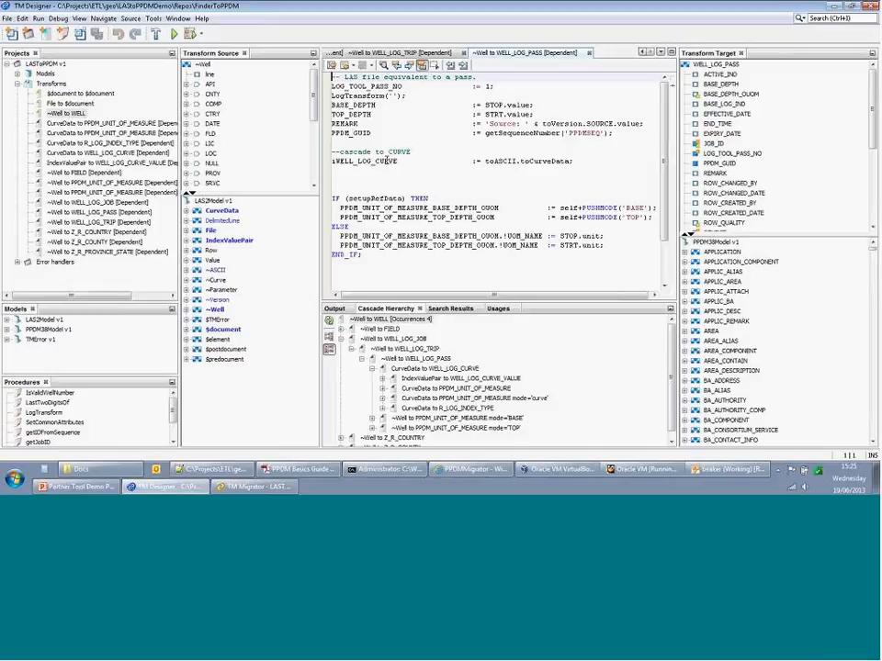
- Navigate from the iWELL_LOG_CURVE cascade line to the CurveData to WELL_LOG_CURVE transform
left_click_drag(348, 161, 451, 162)
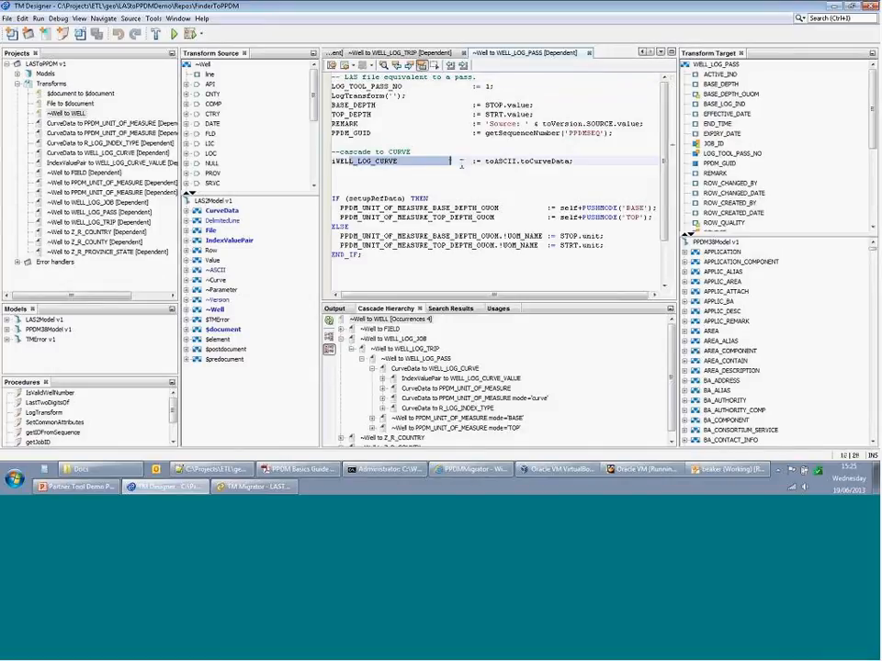
left_click(461, 164)
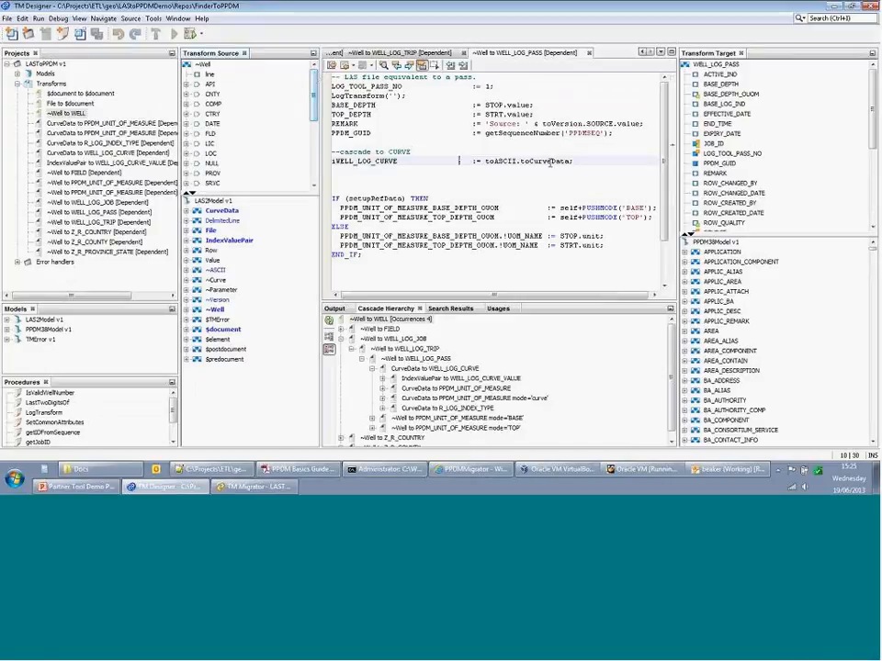
right_click(392, 161)
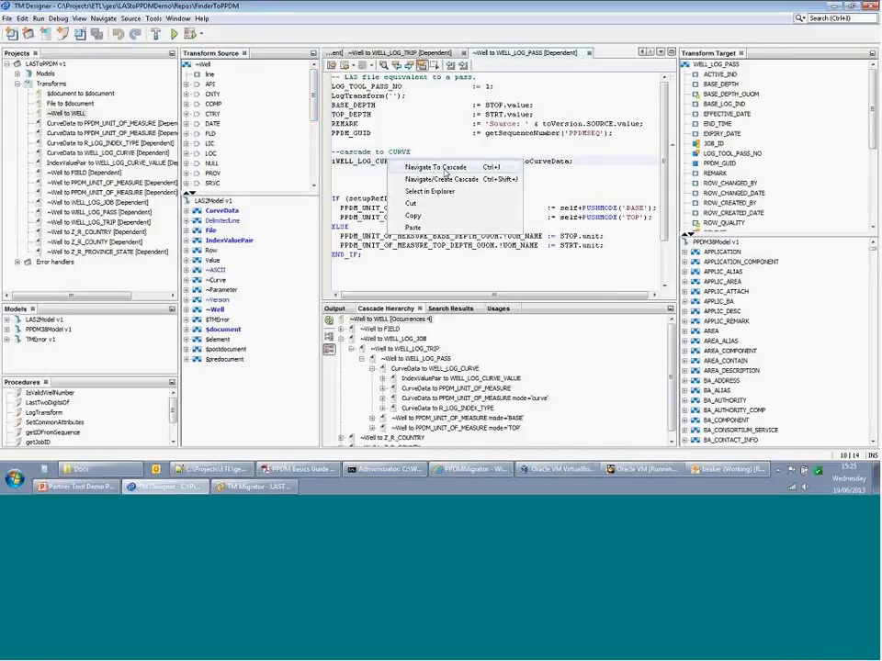
left_click(432, 168)
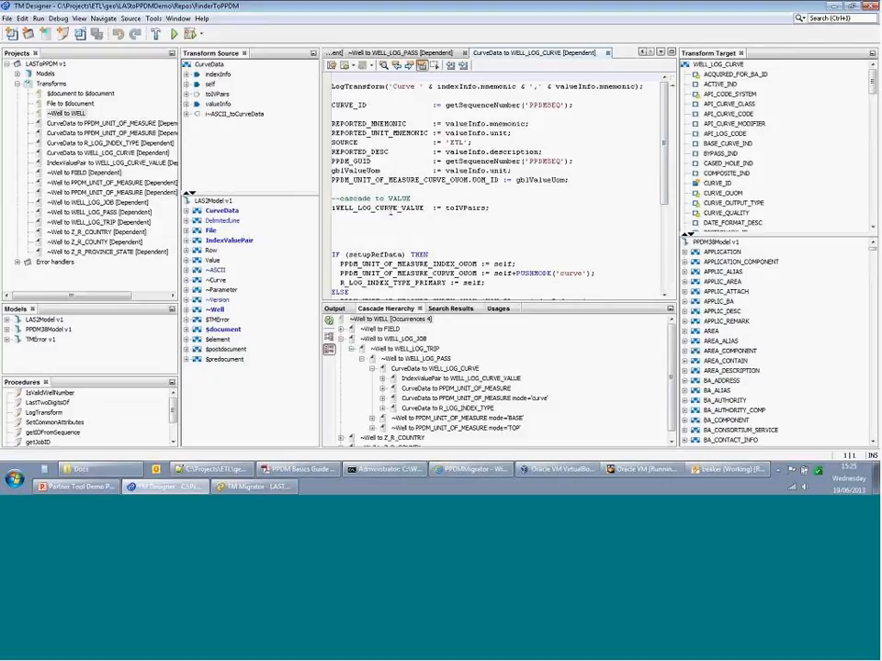
- Navigate from iWELL_LOG_CURVE_VALUE to its transform and locate that transform's row in the Cascade Hierarchy
left_click(404, 207)
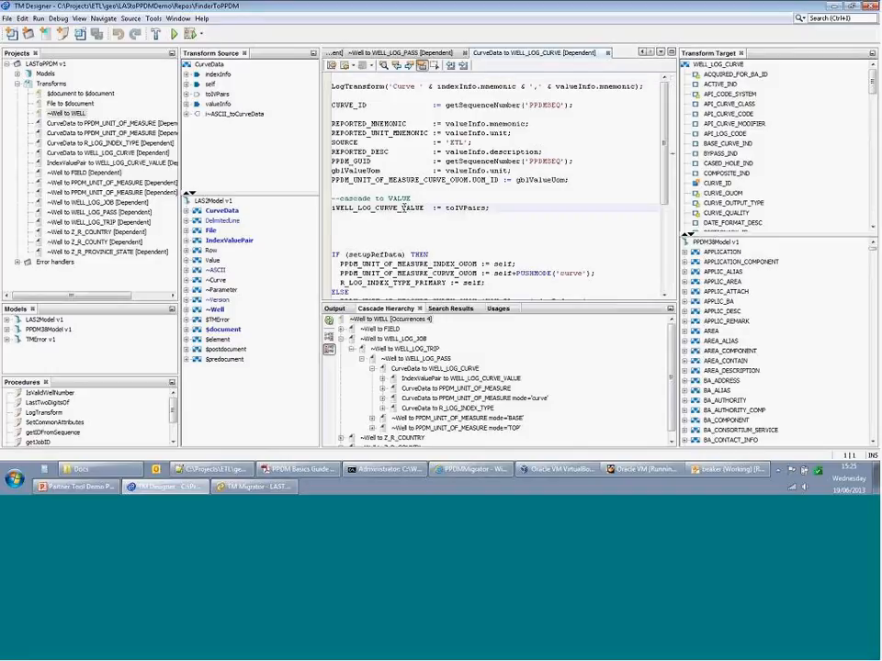
right_click(406, 207)
left_click(445, 216)
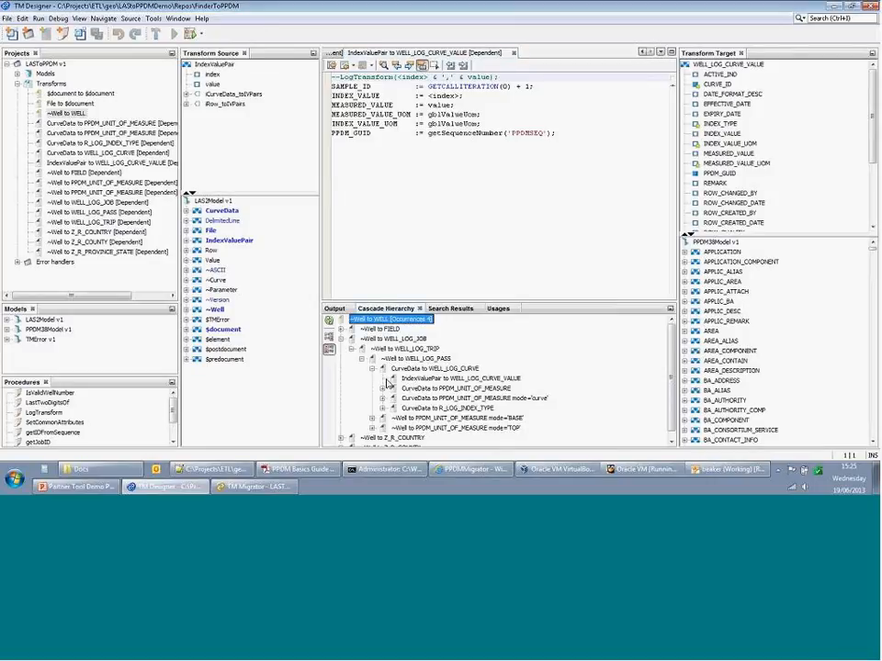
left_click(408, 379)
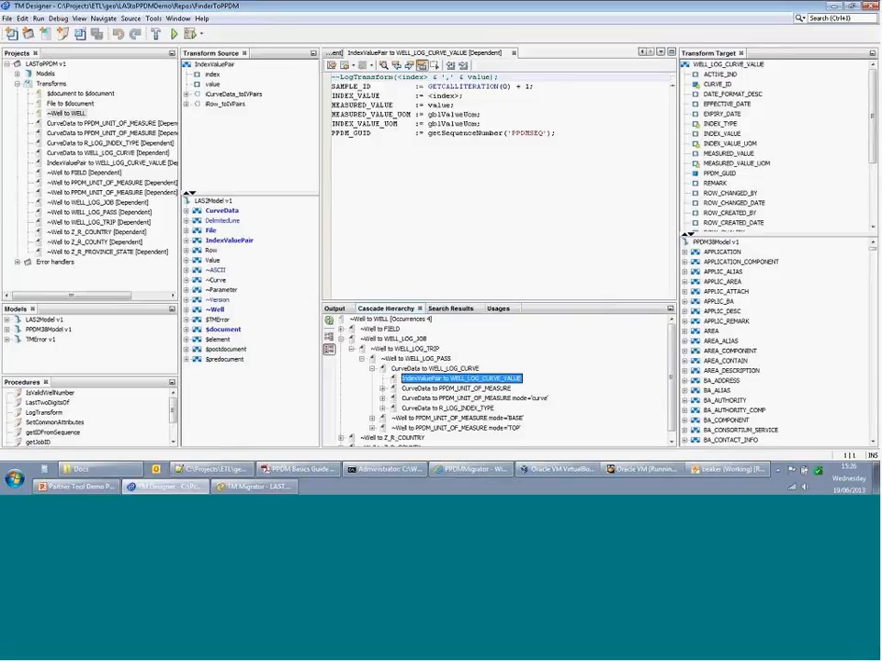
- Bring up PPDM Basics Guide TM5.pdf and page through its contents to the Tutorial 2 entries
left_click(312, 471)
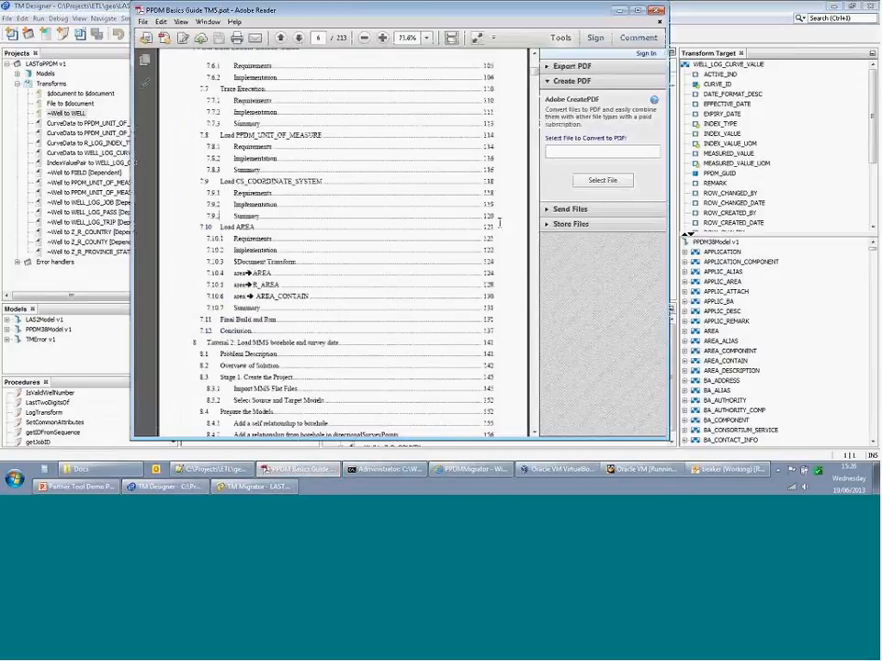
left_click_drag(534, 72, 535, 58)
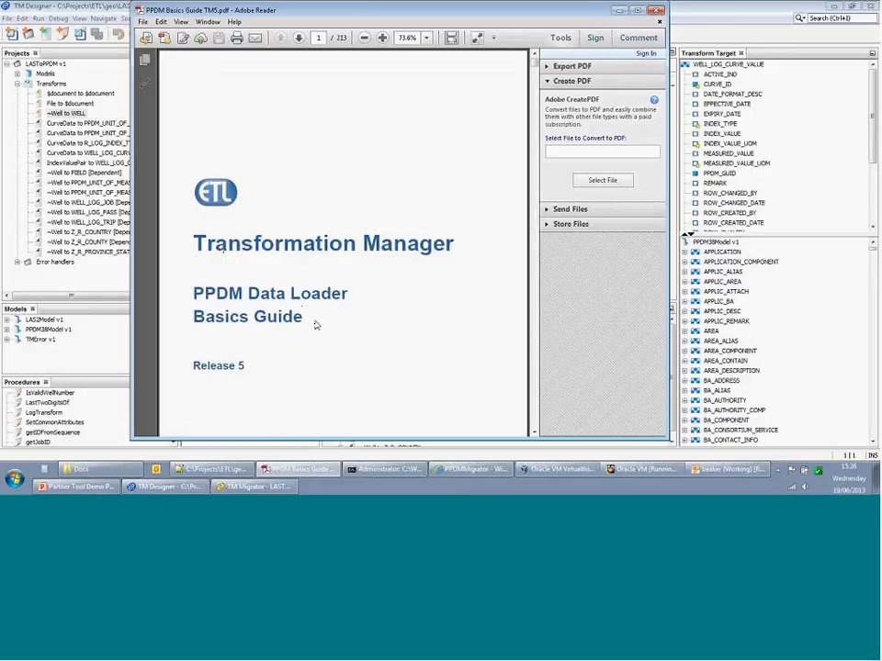
left_click(534, 313)
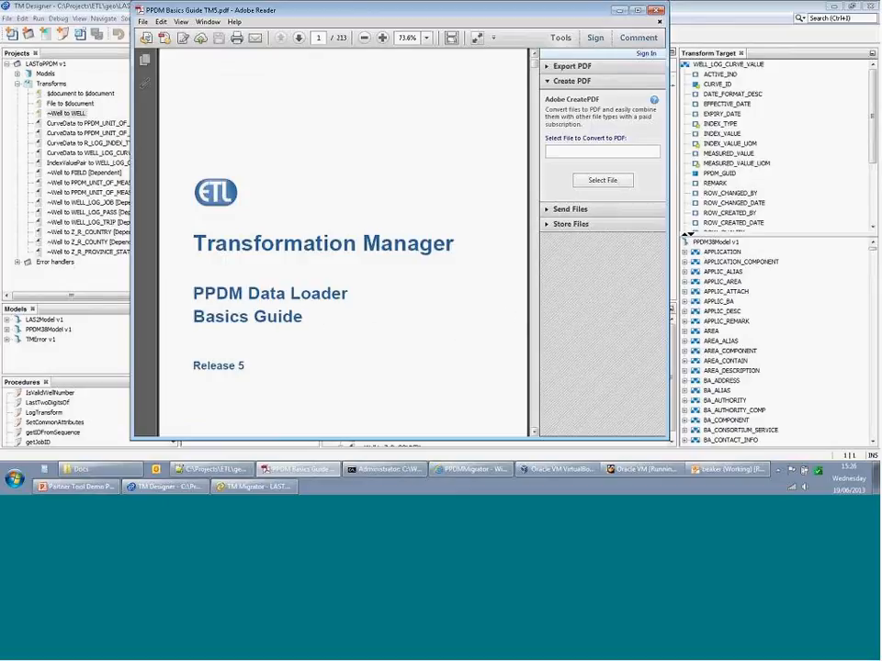
left_click(534, 313)
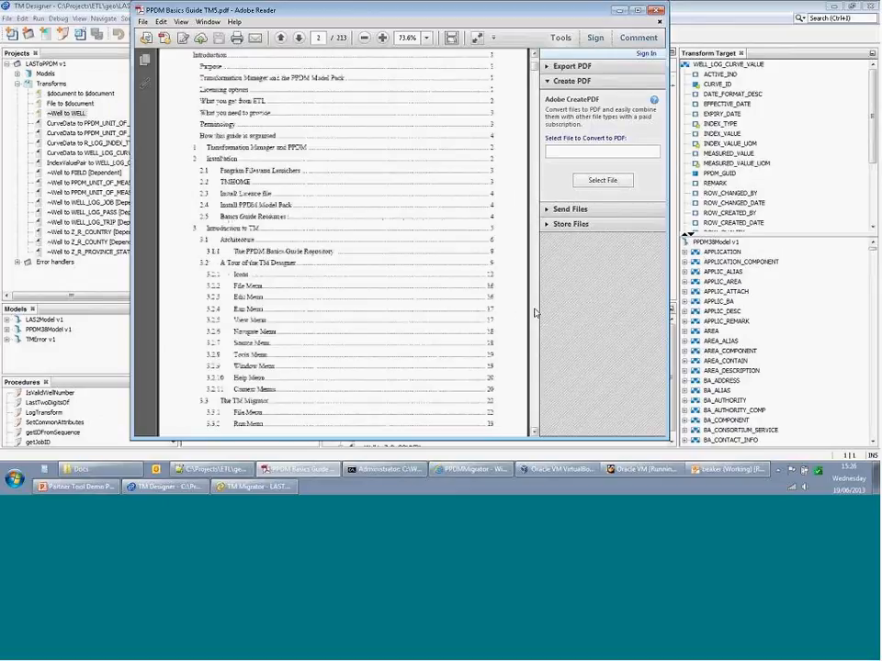
left_click(535, 313)
left_click(534, 313)
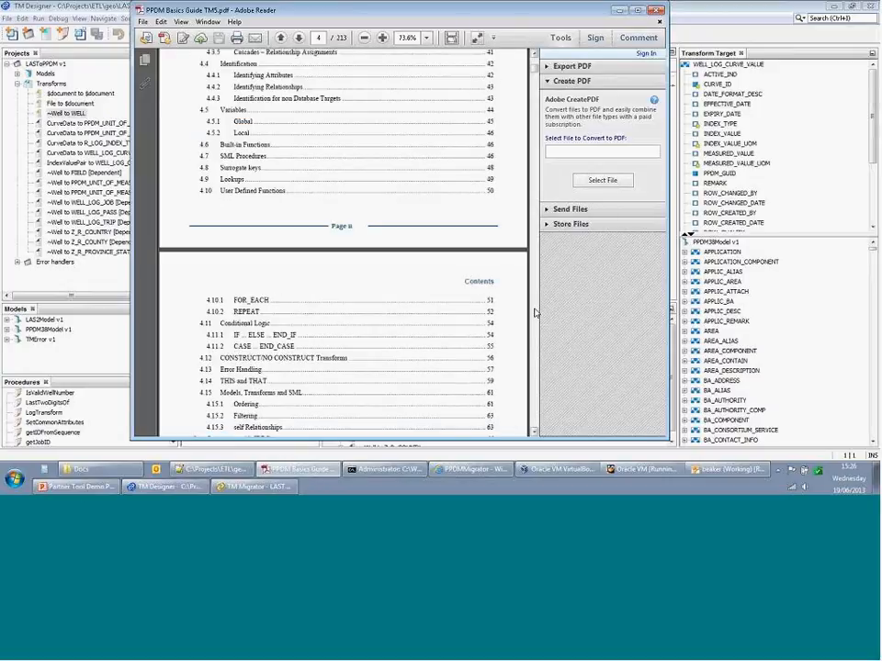
left_click(535, 313)
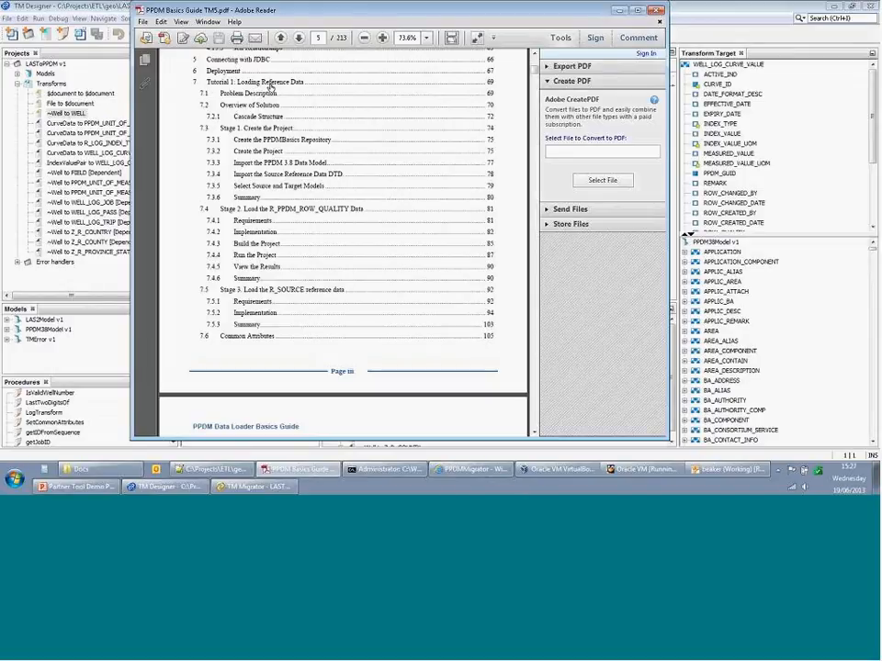
scroll(375, 238, "down", 5)
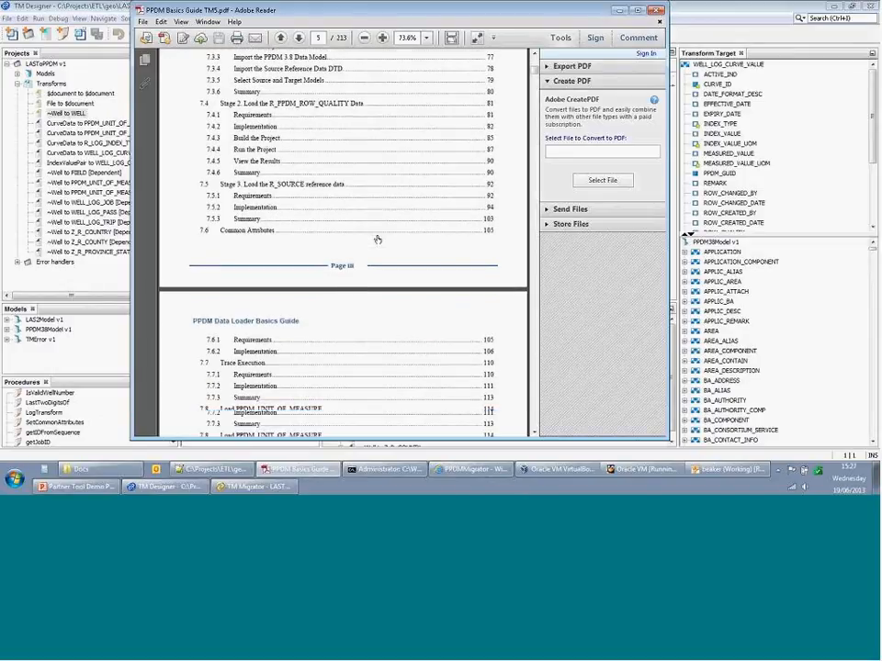
scroll(375, 238, "down", 5)
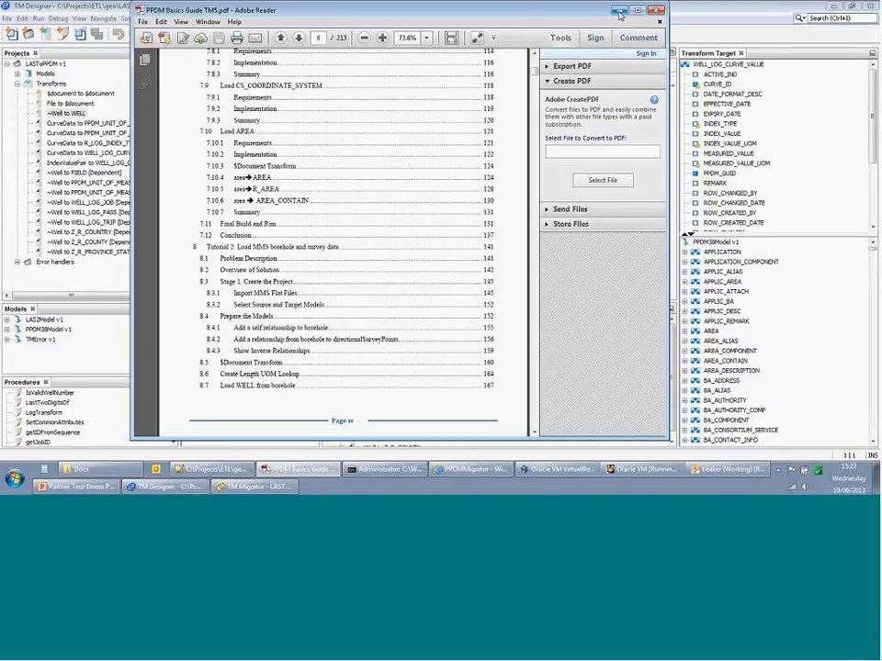
- Build the LASToPPDM project, then launch TM Migrator for LASToPPDM v1
left_click(620, 14)
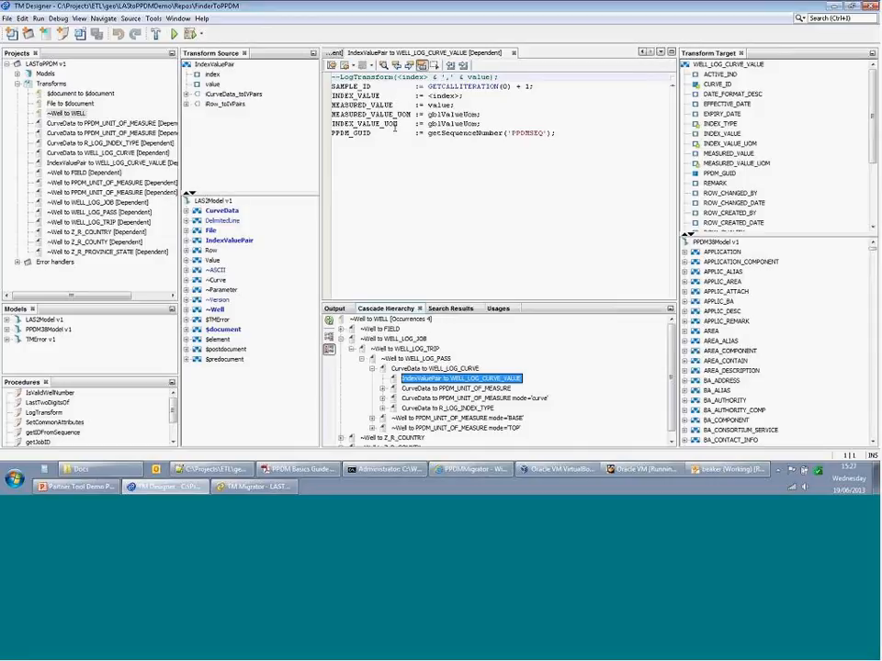
left_click(156, 34)
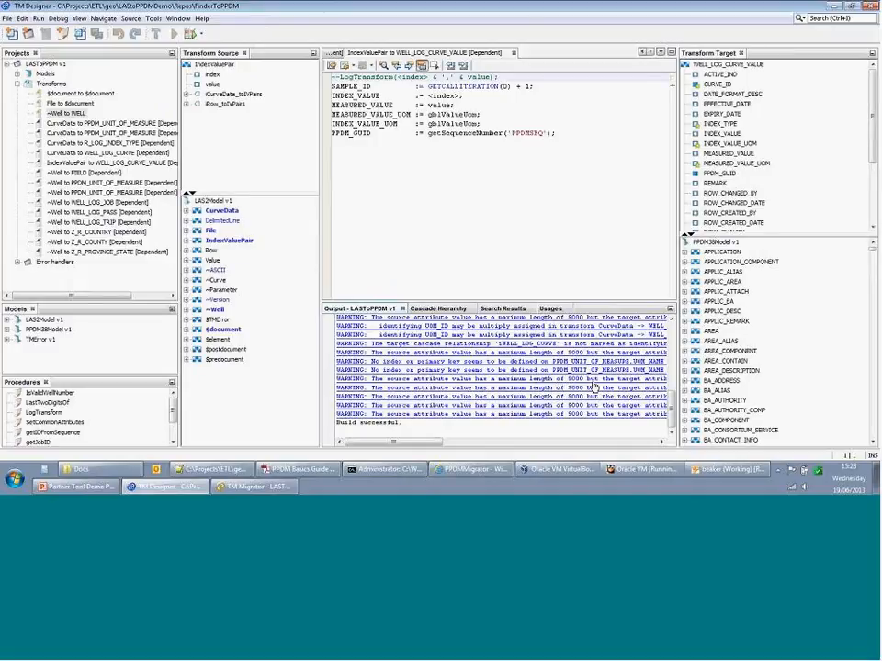
right_click(59, 63)
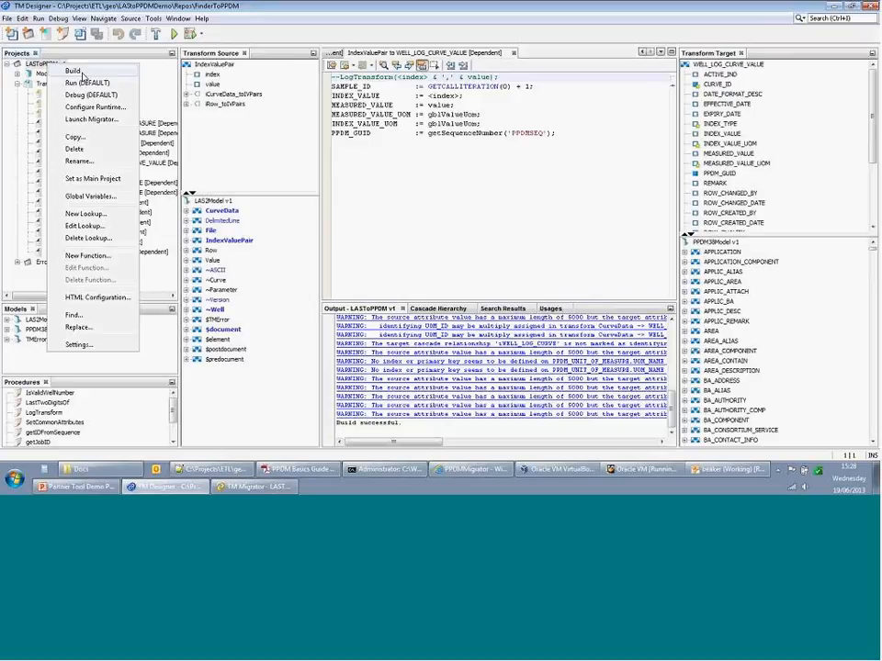
left_click(96, 122)
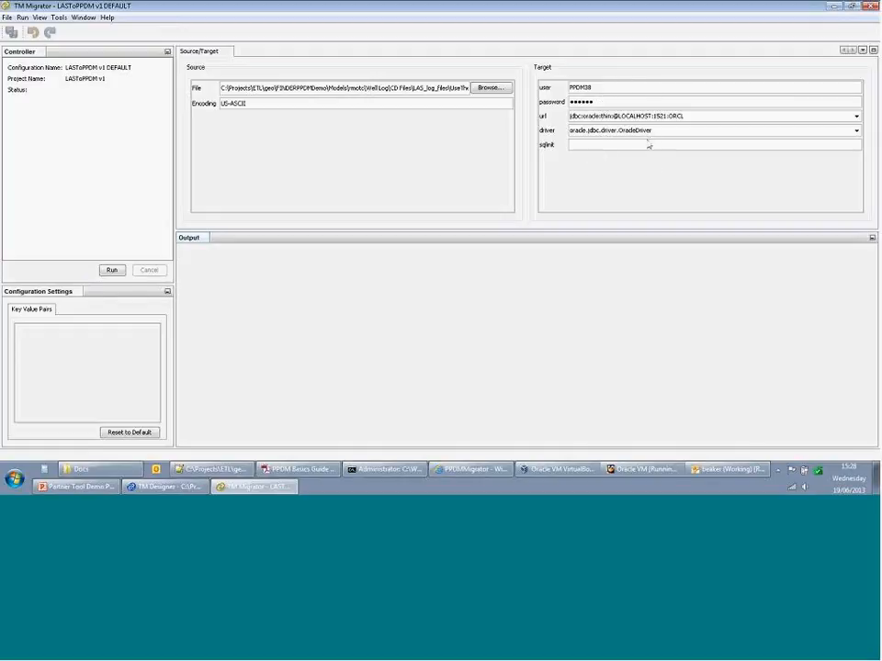
- Run the LAS to PPDM migration, review the output log, and restore the command prompt
left_click(114, 271)
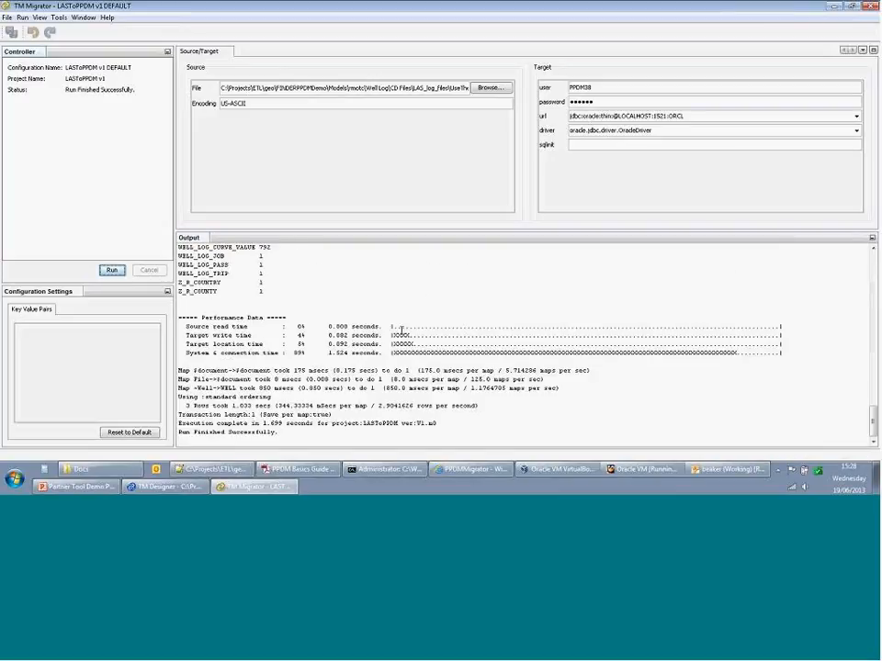
scroll(334, 338, "up", 5)
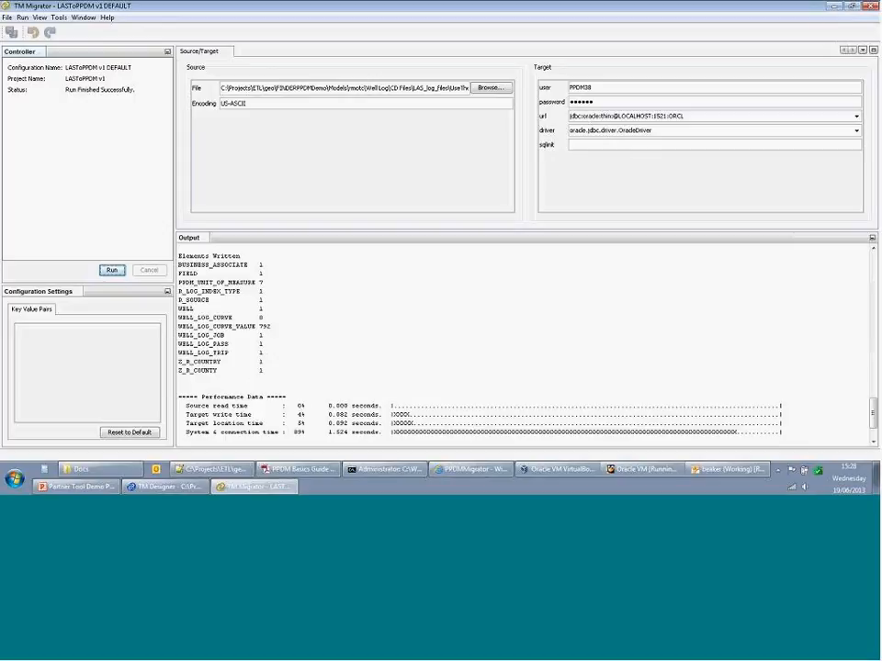
scroll(334, 338, "up", 5)
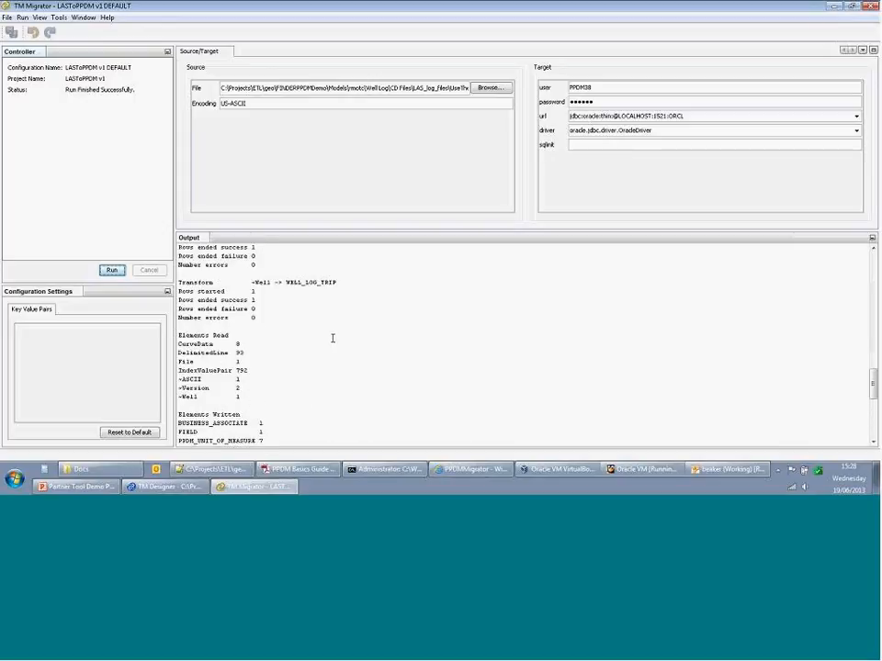
scroll(333, 337, "up", 2)
scroll(333, 337, "down", 5)
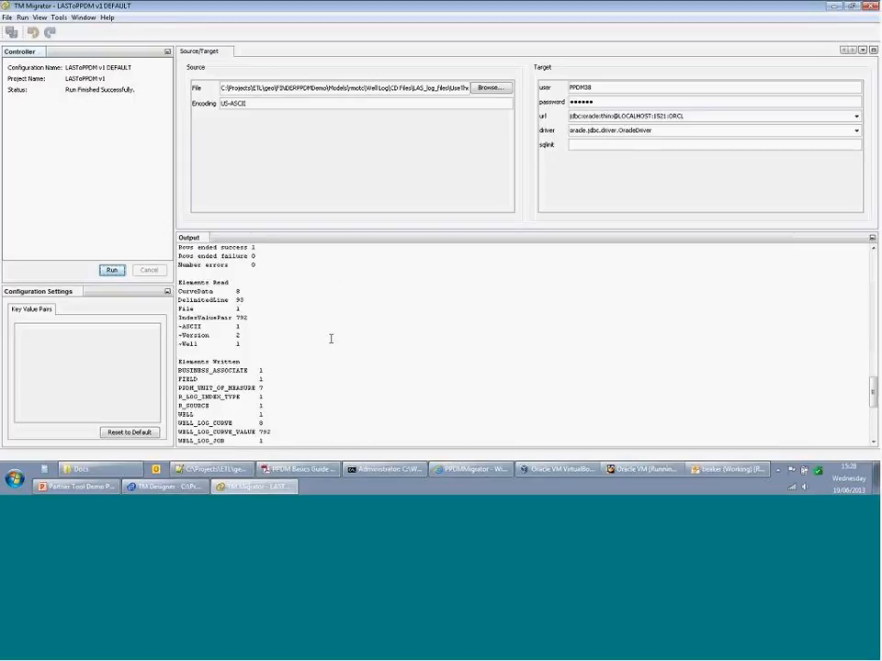
scroll(331, 339, "down", 7)
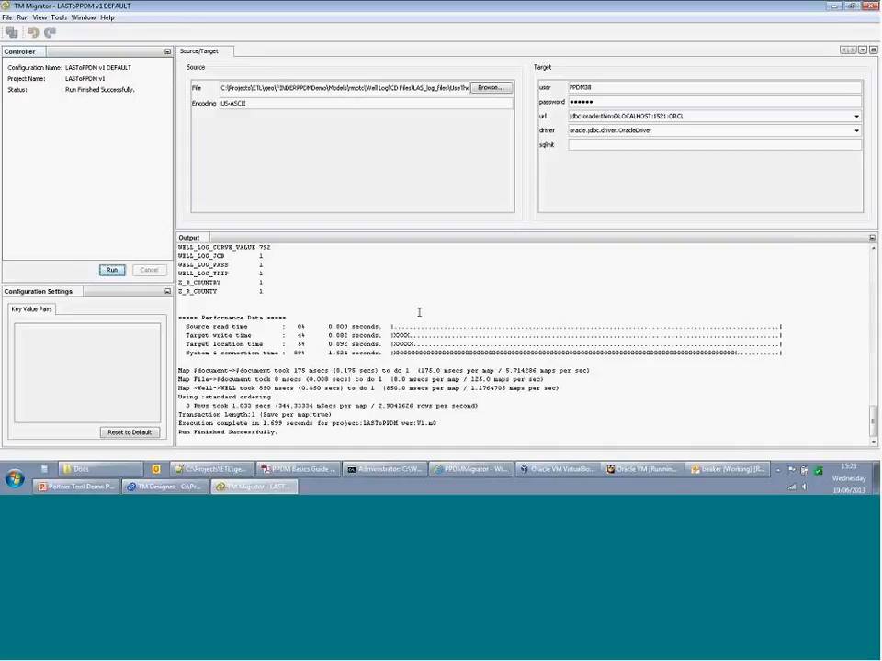
left_click(391, 470)
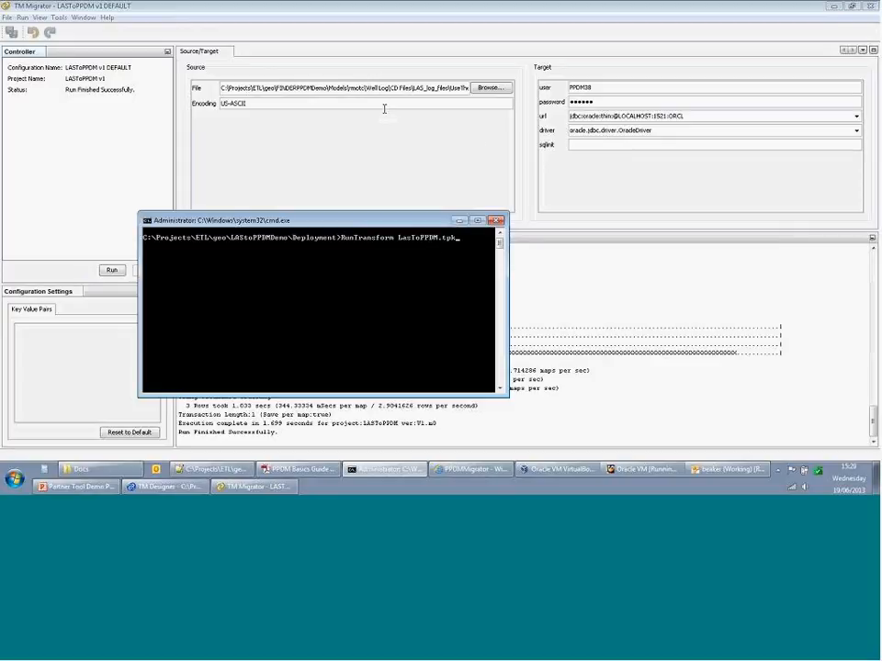
- Minimize the command prompt and bring up PPDM Migrator's Single Pass Export page
left_click(459, 221)
left_click(469, 469)
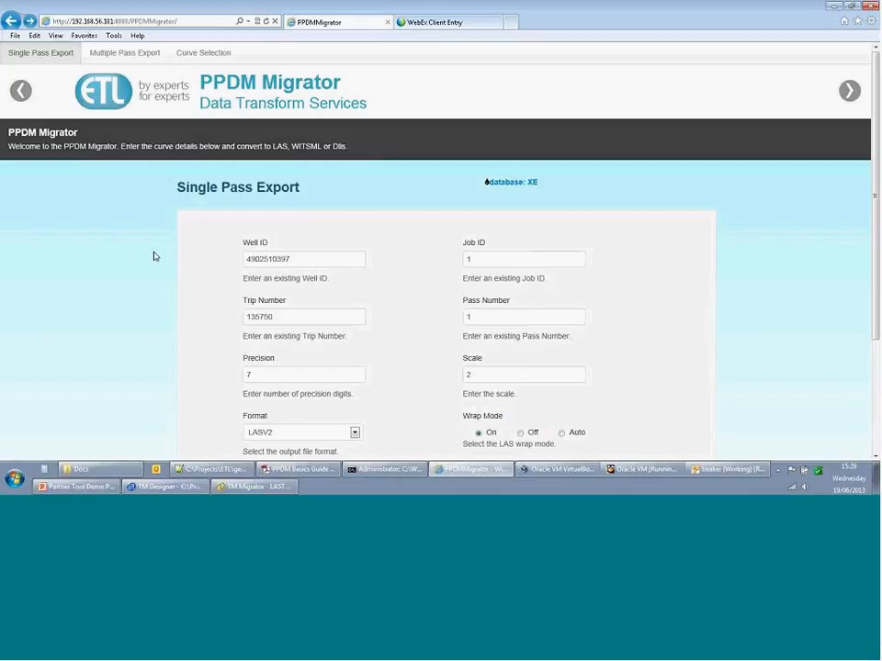
scroll(154, 257, "down", 3)
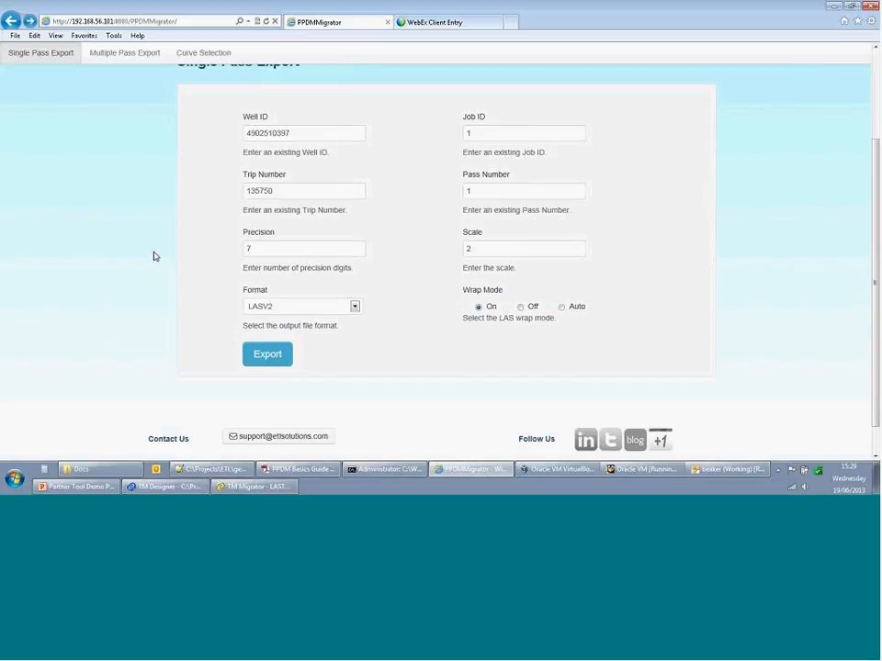
scroll(170, 245, "up", 3)
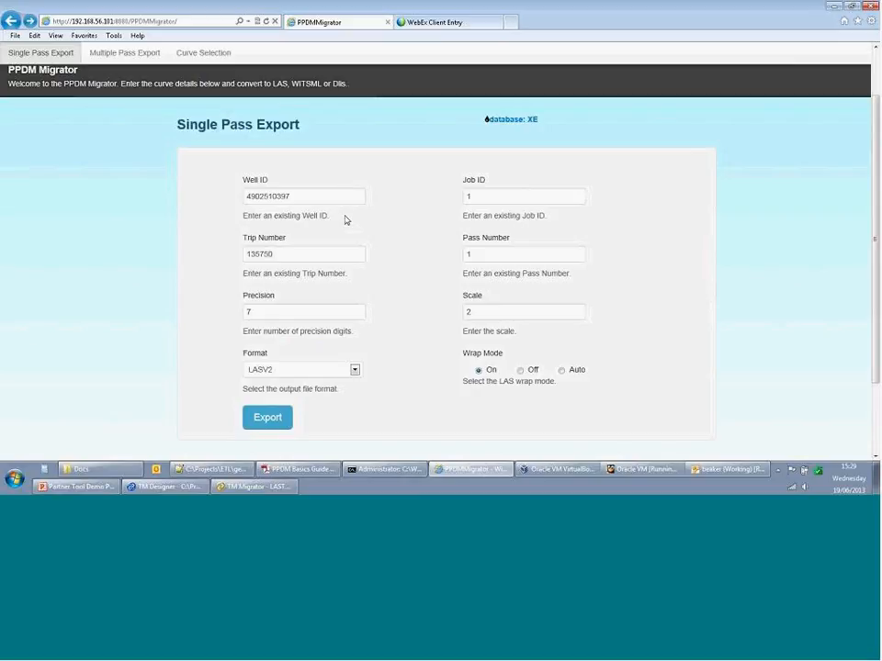
left_click(274, 424)
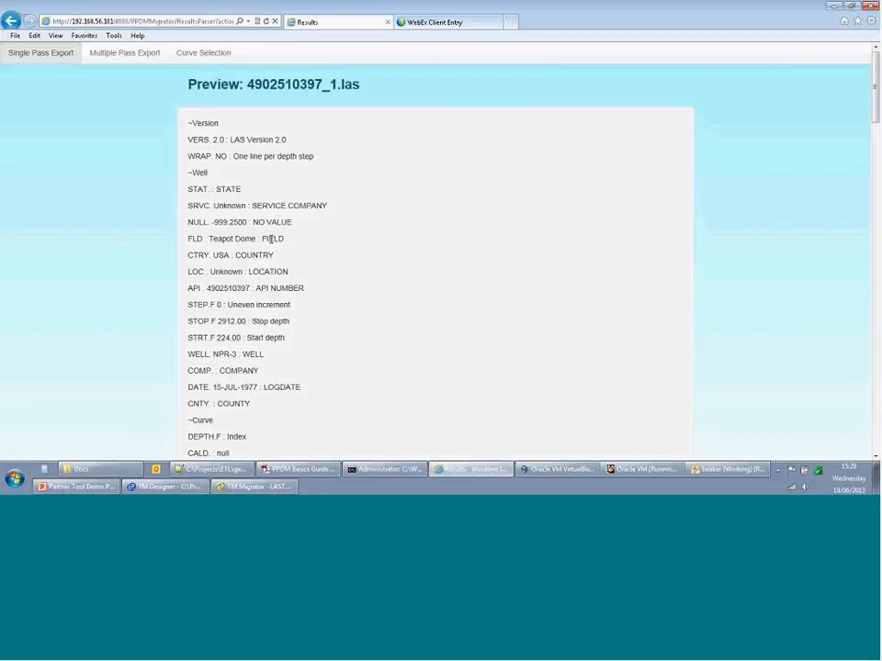
scroll(271, 239, "down", 7)
scroll(296, 194, "down", 1)
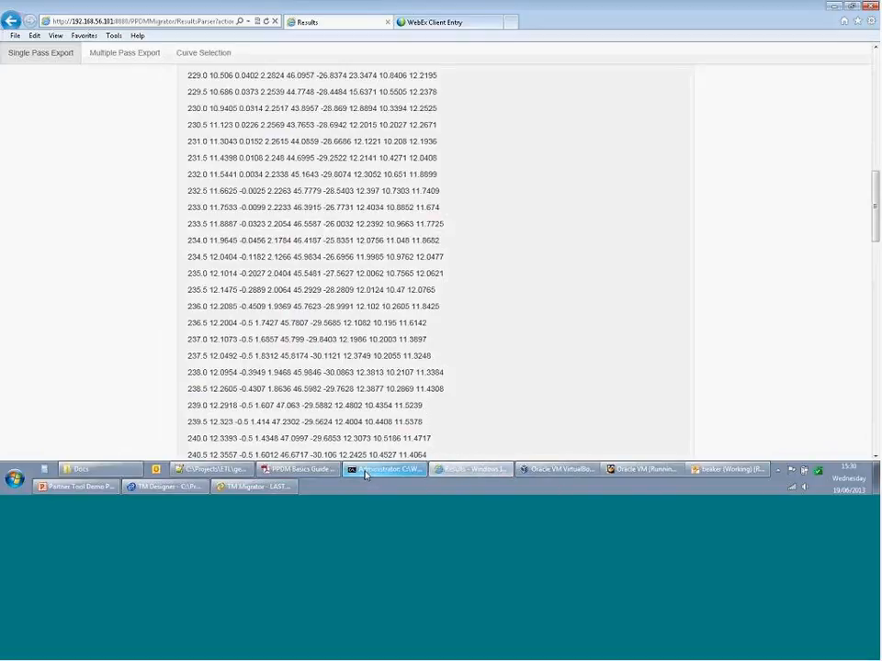
left_click(174, 491)
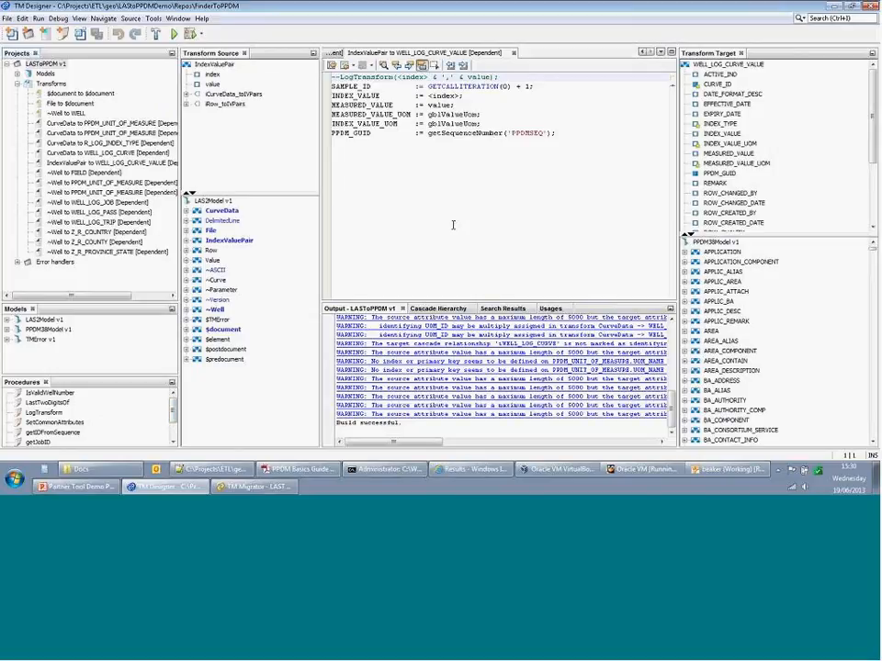
- Open summary.htm from the TM > htmlDocs > LASToPPDM_1_0 documentation folder
left_click(99, 471)
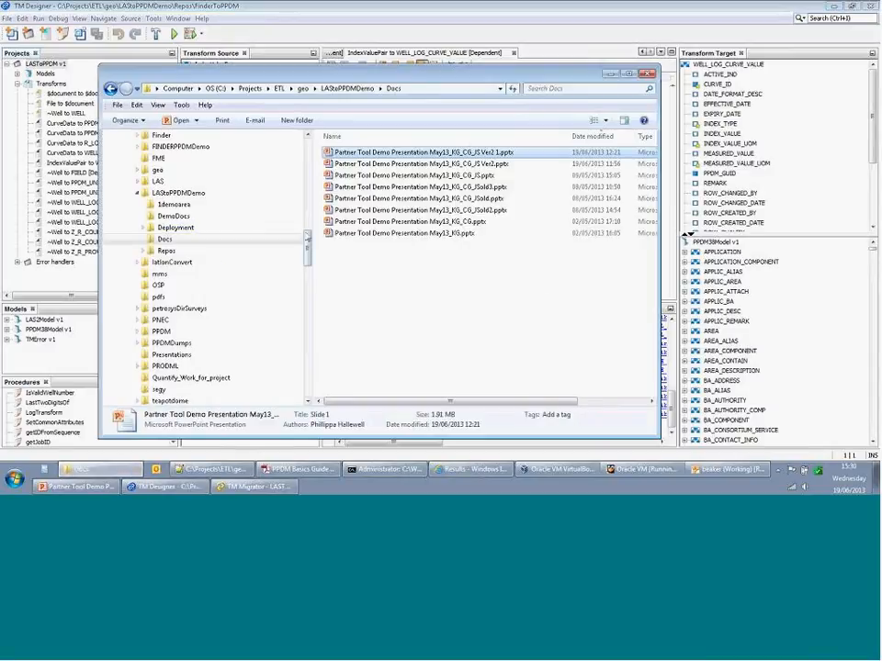
scroll(211, 266, "down", 5)
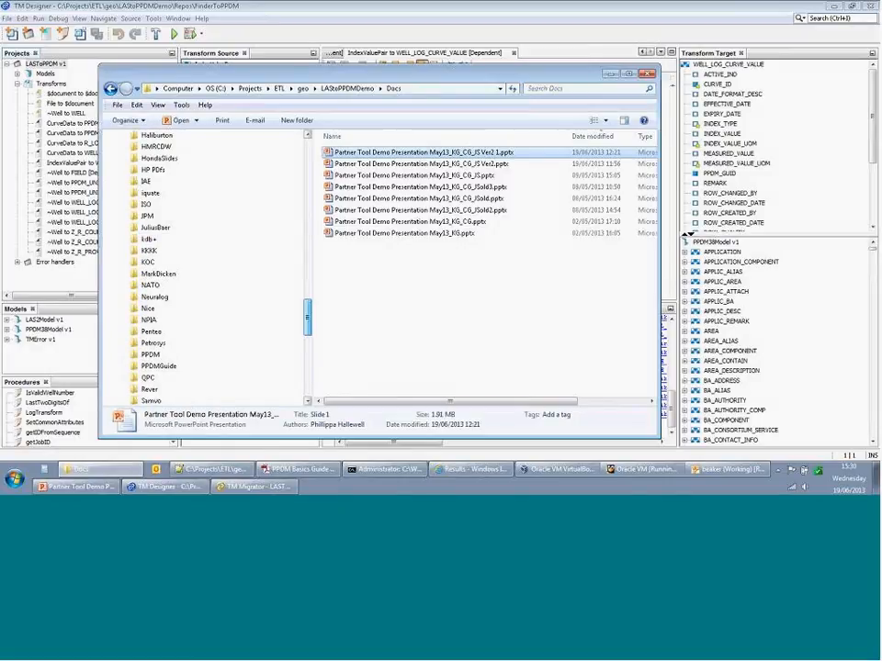
left_click_drag(302, 315, 302, 367)
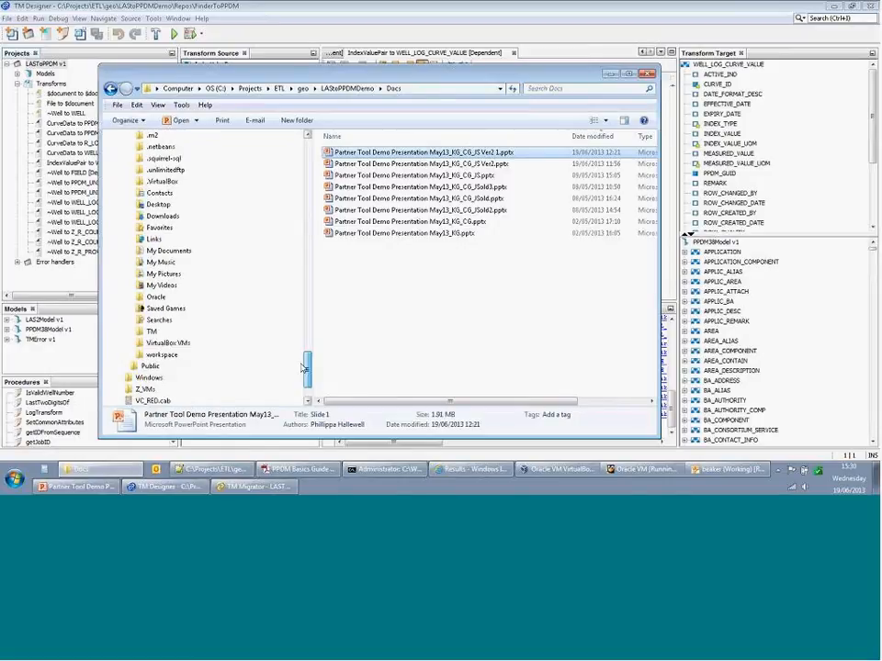
left_click(131, 332)
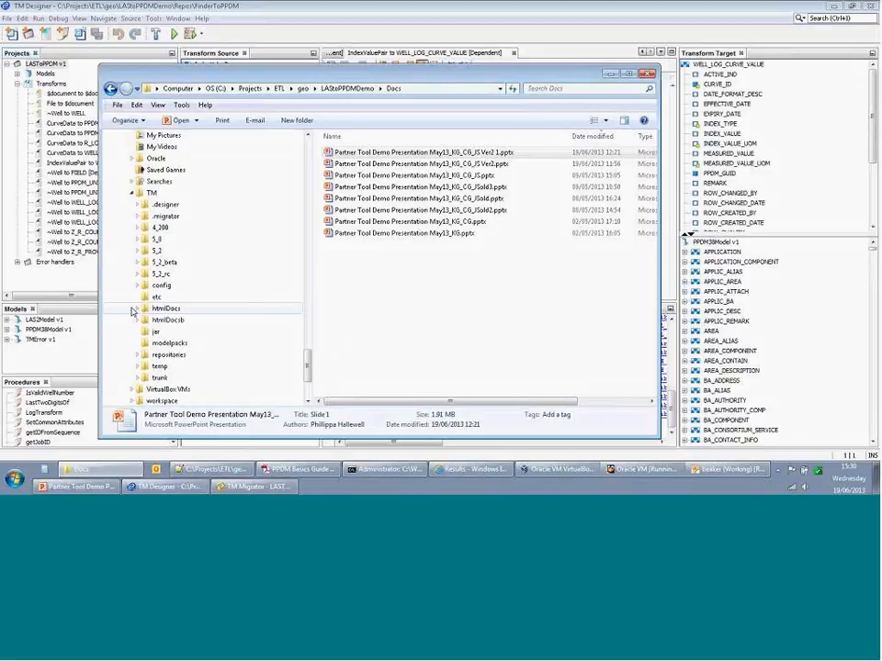
left_click(132, 312)
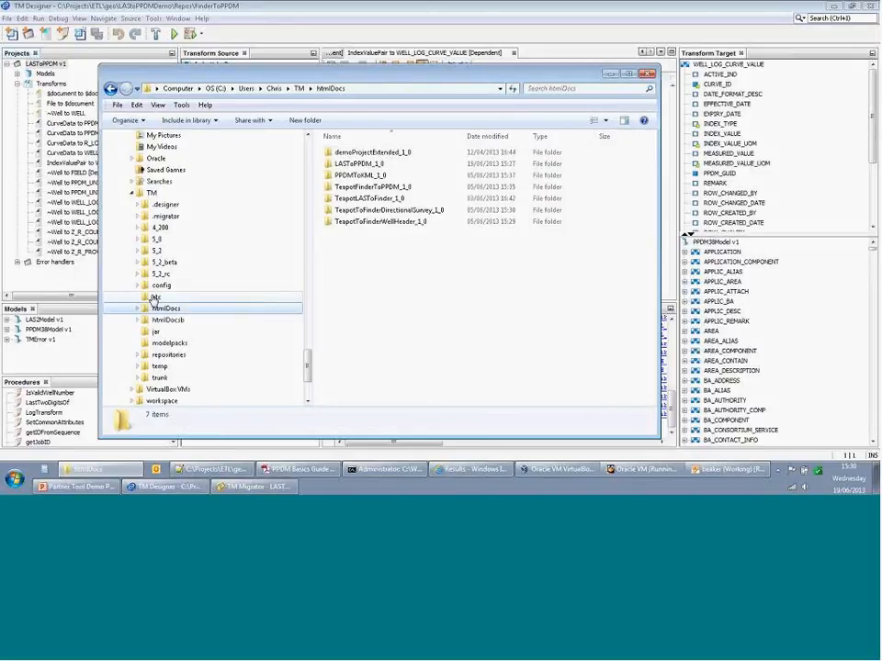
double_click(358, 163)
double_click(354, 175)
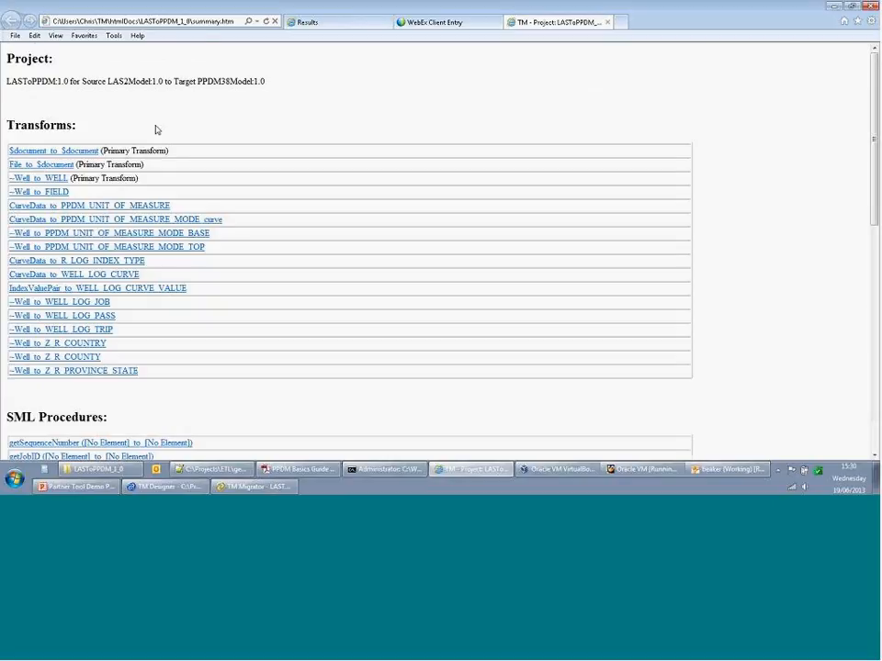
- Open the ~Well_to_WELL_LOG_TRIP documentation page, then its calling ~Well_to_WELL_LOG_JOB page
scroll(157, 128, "down", 3)
scroll(196, 165, "up", 1)
scroll(65, 104, "up", 2)
left_click(88, 330)
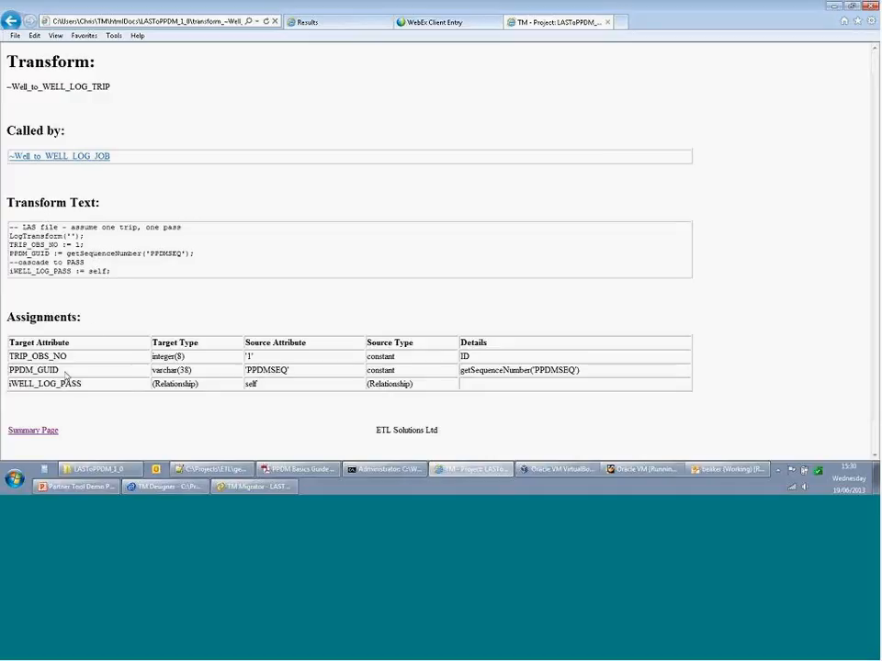
left_click(73, 159)
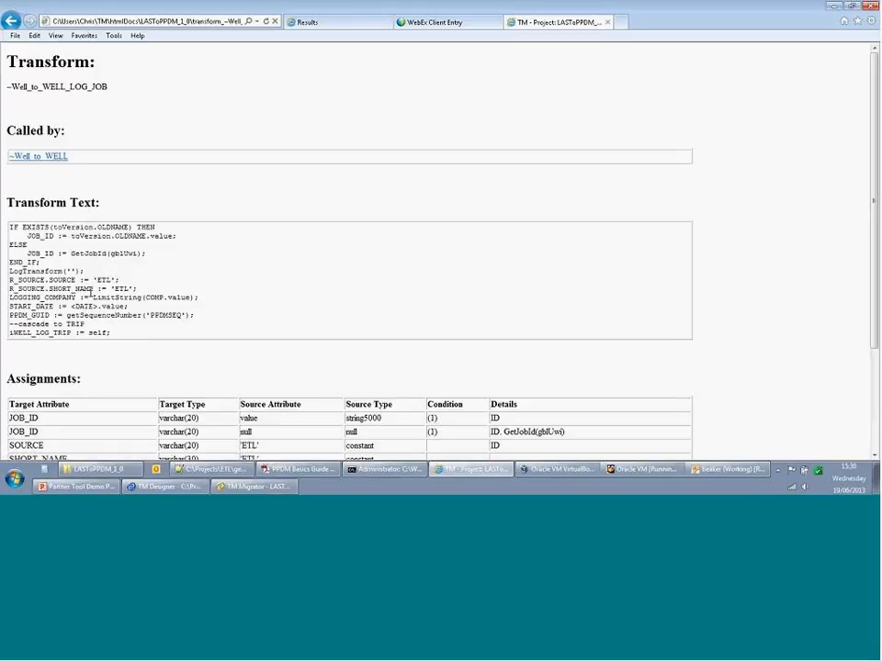
- Follow the Called by link to the ~Well_to_WELL page, review it, and minimize the browser
scroll(95, 296, "down", 3)
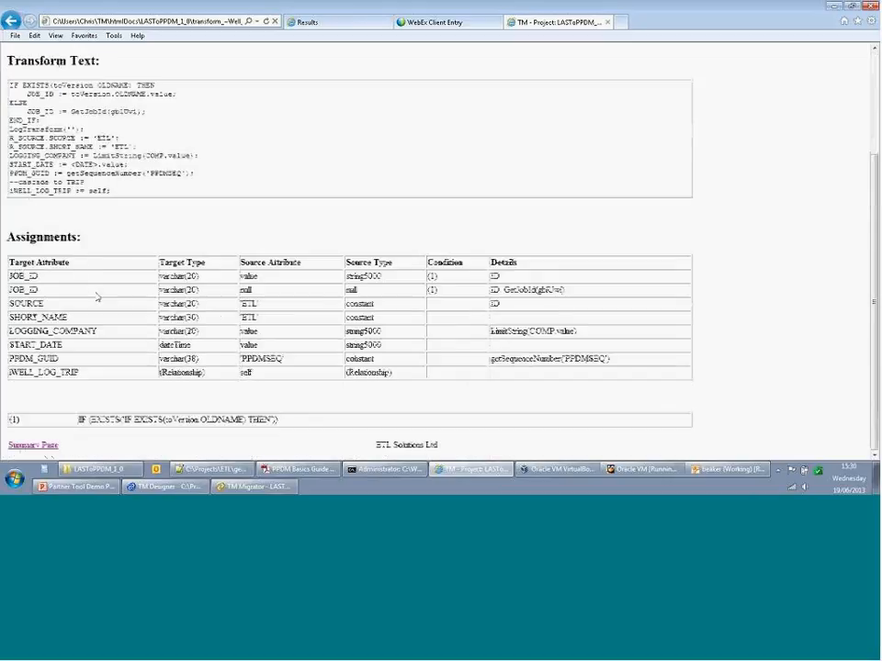
scroll(97, 296, "up", 3)
left_click(36, 157)
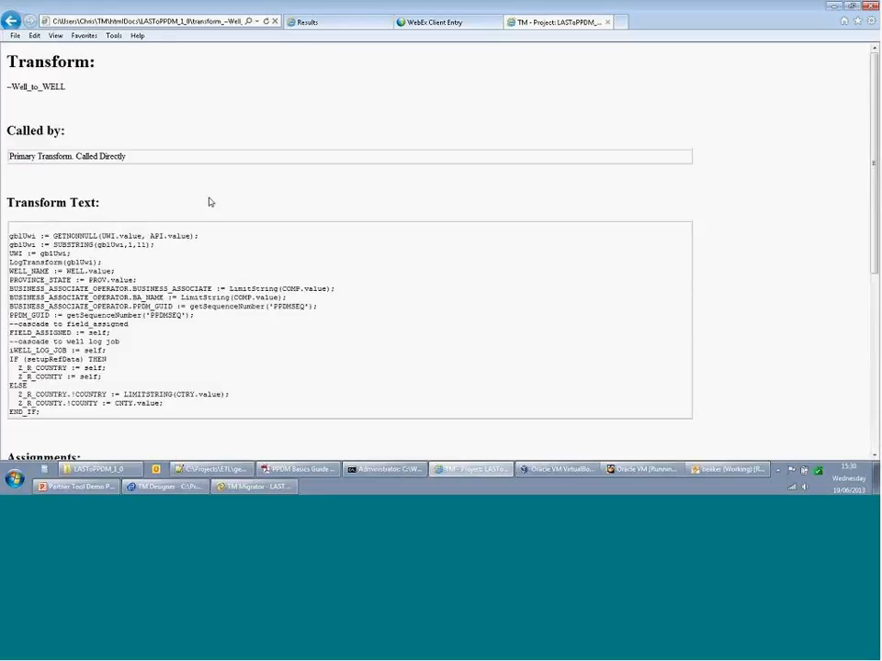
scroll(211, 198, "down", 5)
scroll(122, 230, "down", 1)
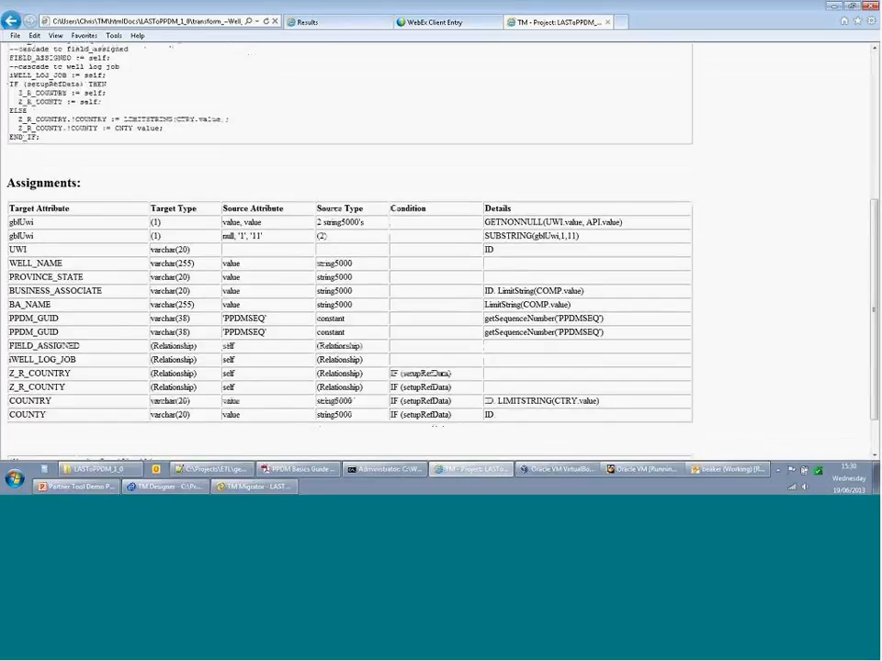
scroll(123, 230, "up", 5)
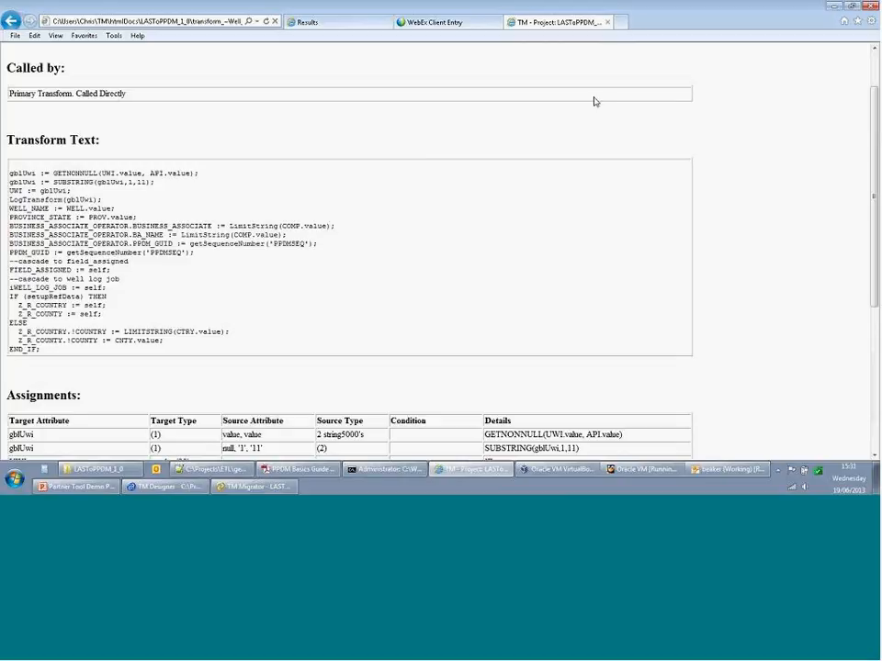
left_click(834, 9)
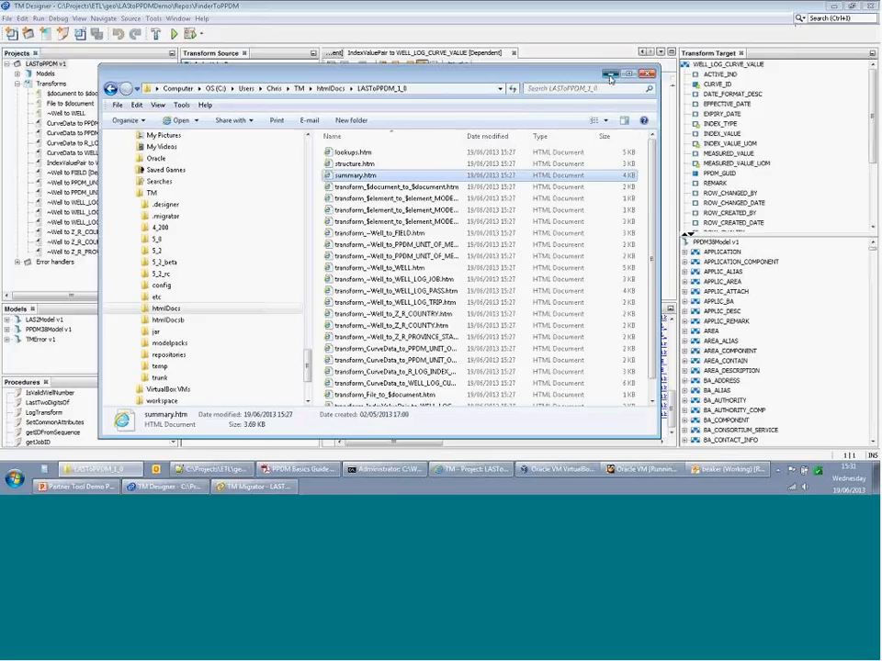
- Minimize the Explorer window so TM Designer is visible again
left_click(610, 75)
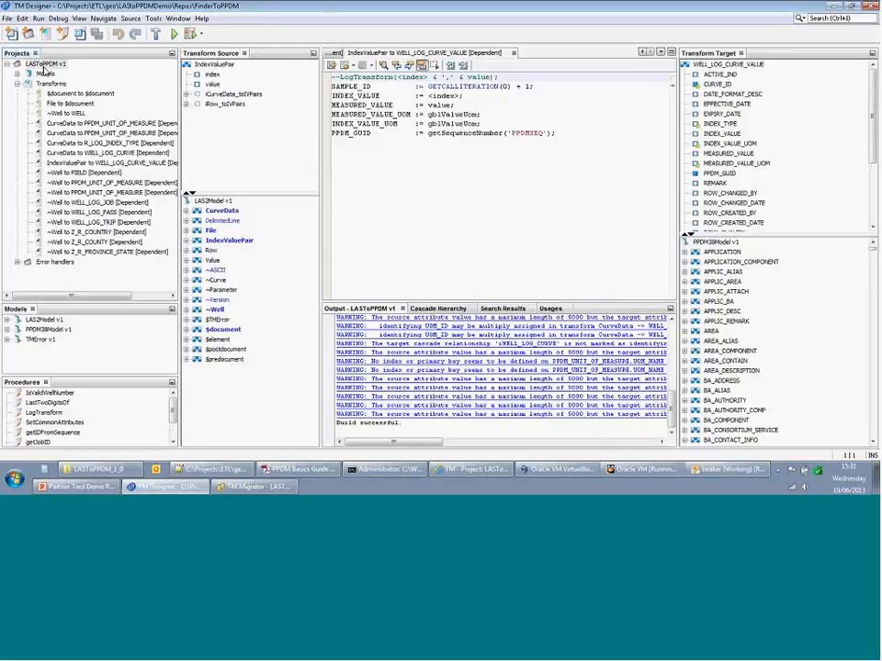
- Show the Cascade Hierarchy for the ~Well to WELL transform
right_click(79, 115)
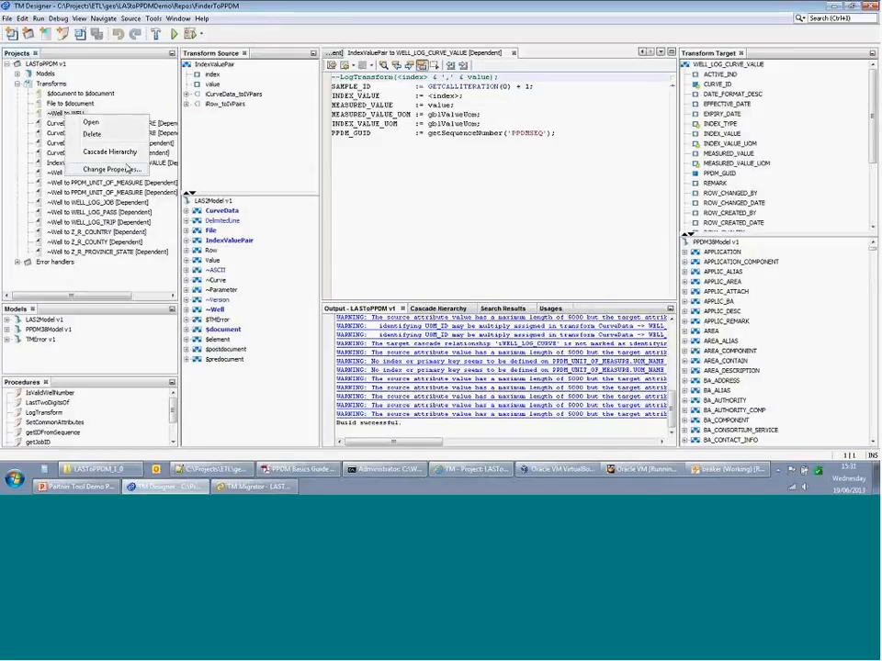
left_click(459, 310)
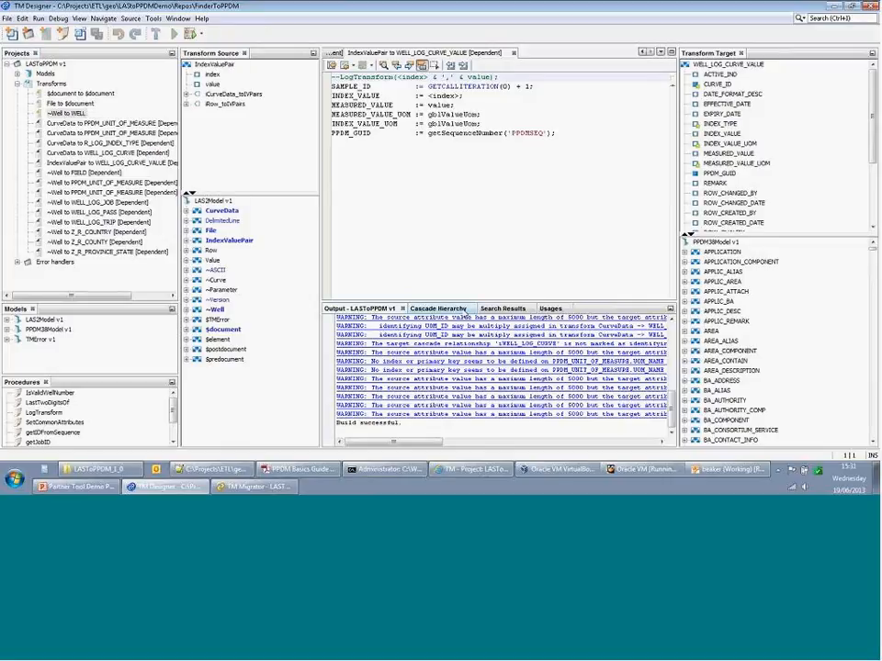
left_click(459, 311)
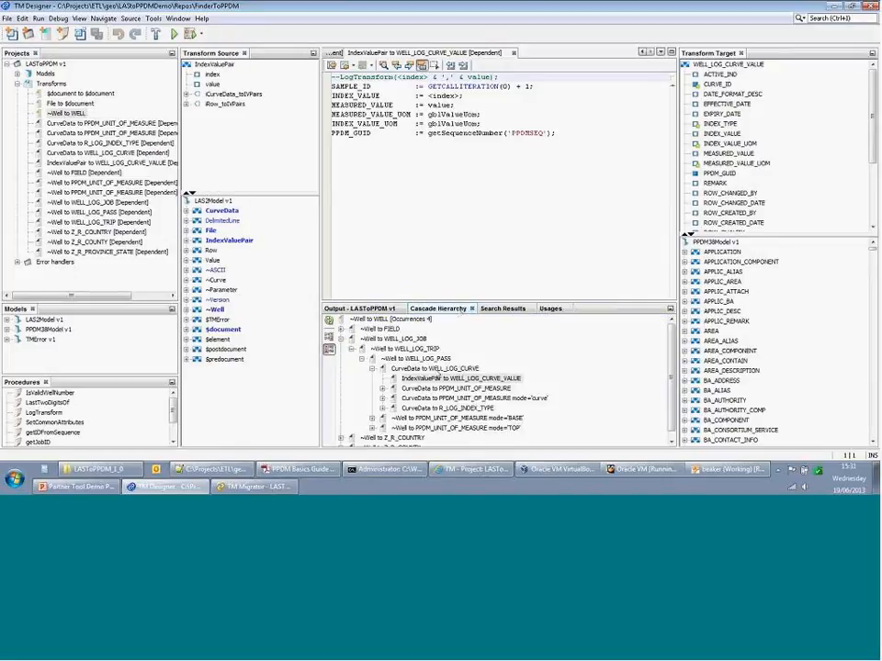
- Open the CurveData to WELL_LOG_CURVE, WELL_LOG_PASS, WELL_LOG_TRIP and WELL_LOG_JOB transforms
double_click(435, 369)
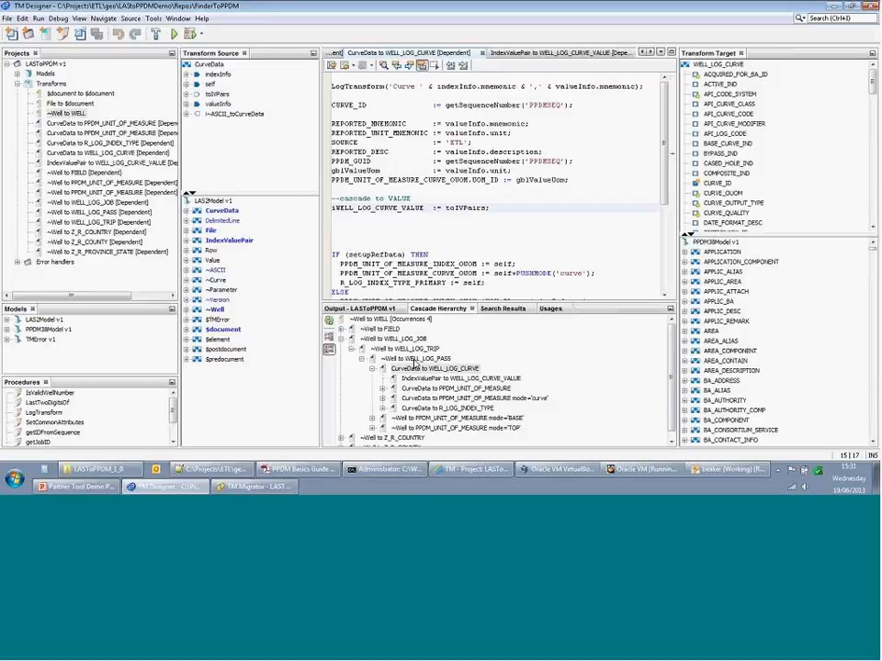
left_click(415, 359)
double_click(415, 360)
double_click(398, 350)
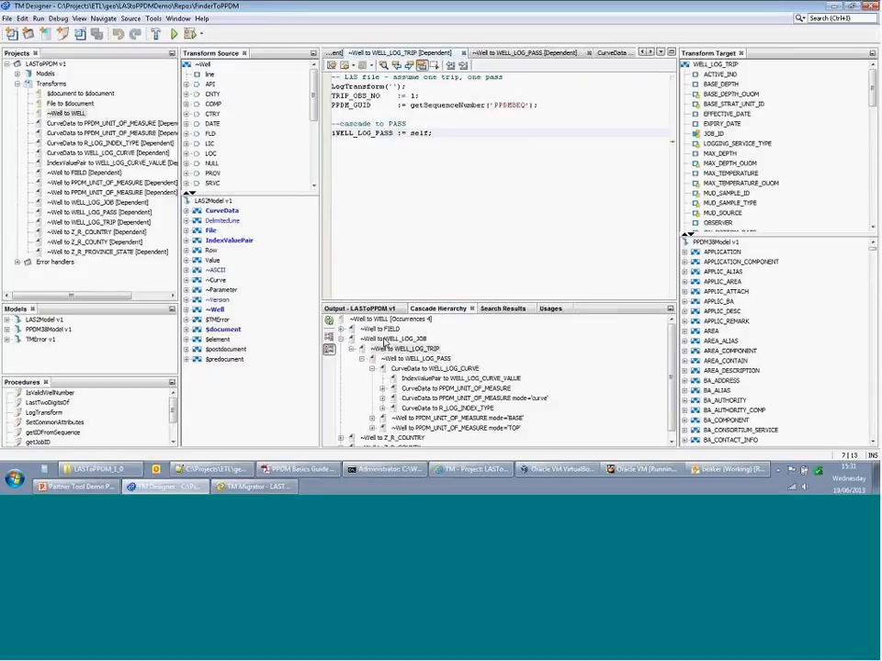
left_click(385, 340)
double_click(386, 340)
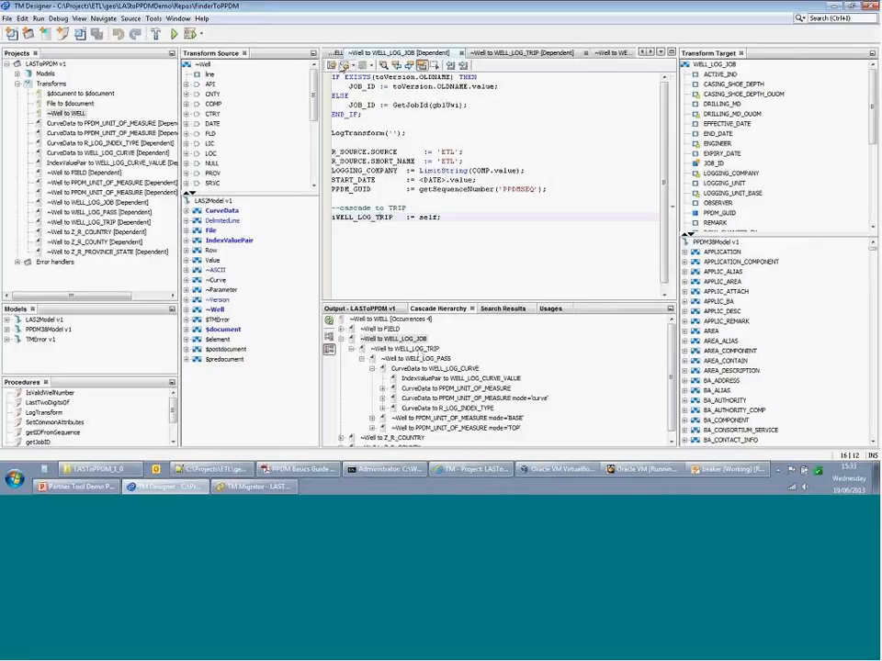
- Review the ~Well to WELL code, then open the SetCommonAttributes procedure
left_click(337, 52)
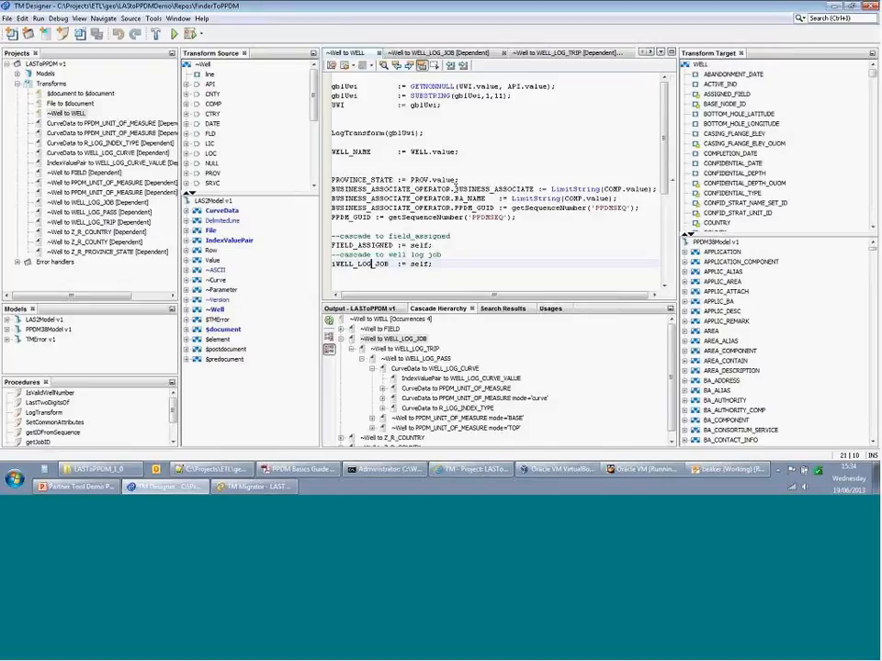
left_click_drag(872, 249, 279, 423)
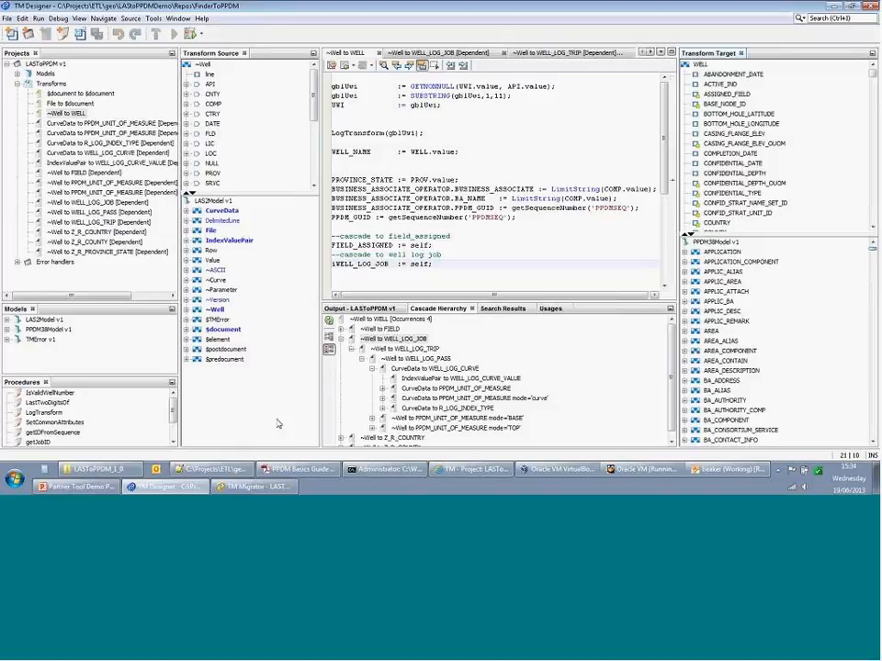
double_click(55, 423)
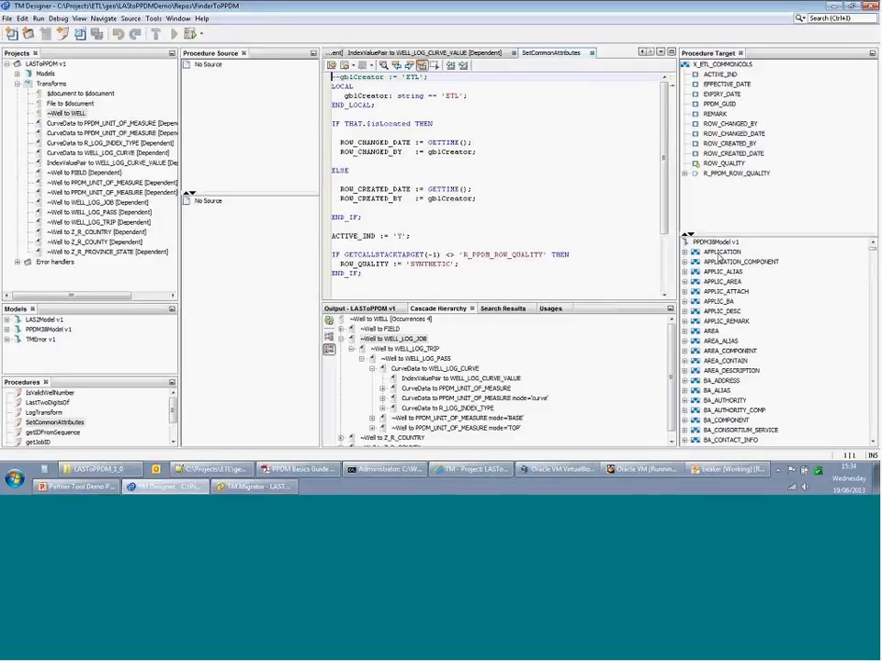
- Browse the APPLICATION table's columns, then close the SetCommonAttributes procedure
left_click(684, 254)
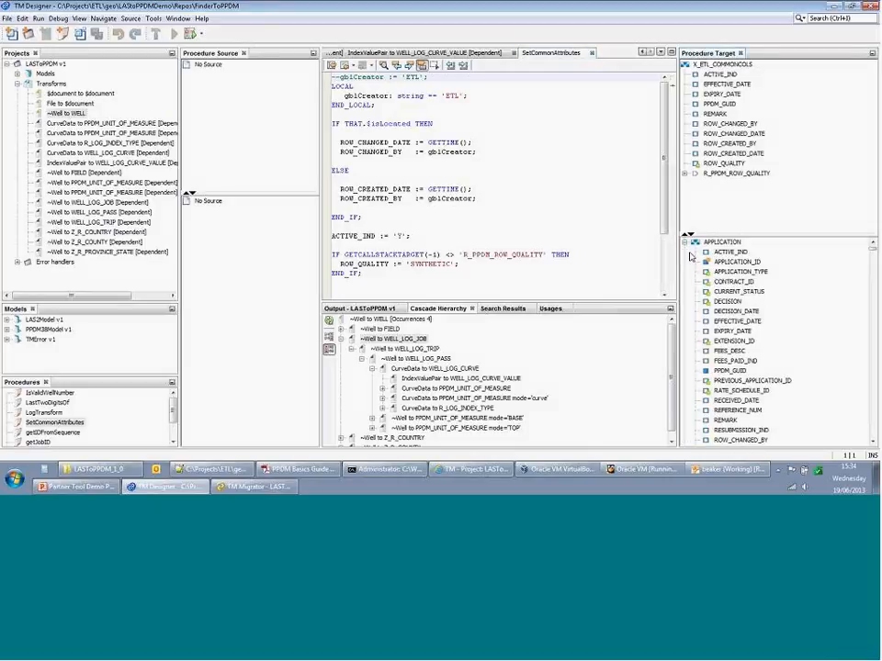
scroll(748, 302, "down", 4)
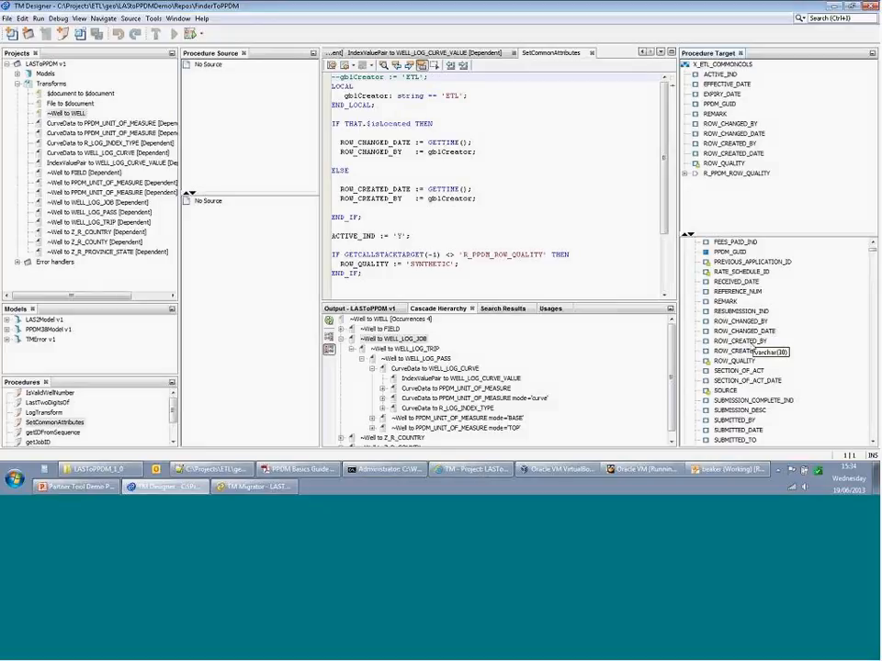
scroll(713, 329, "up", 5)
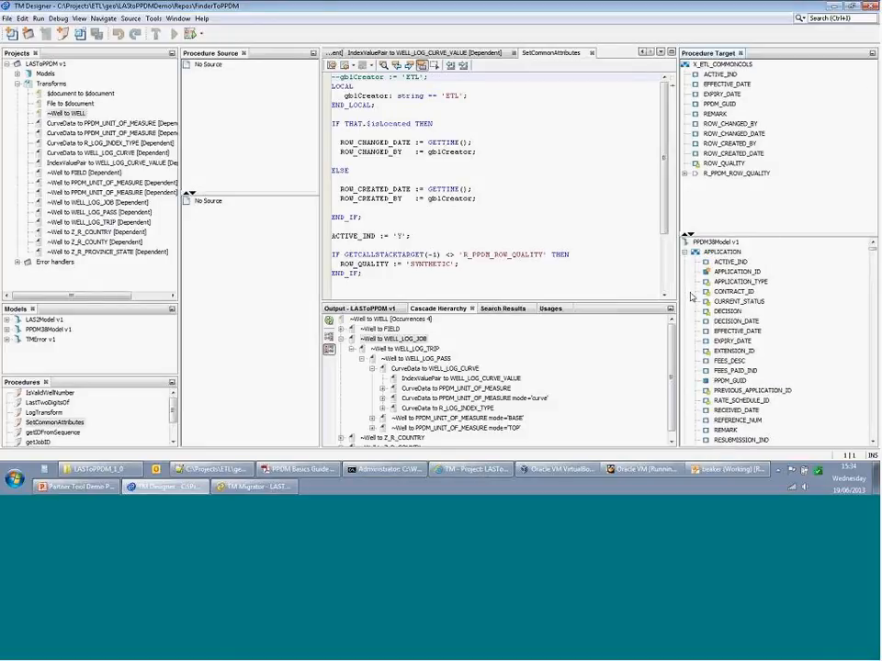
left_click(684, 254)
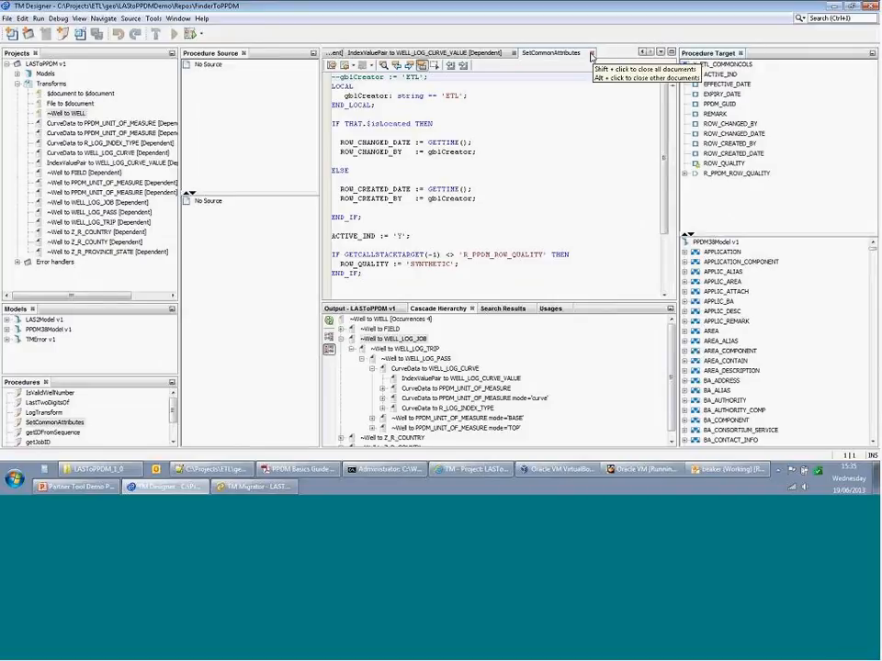
left_click(592, 55)
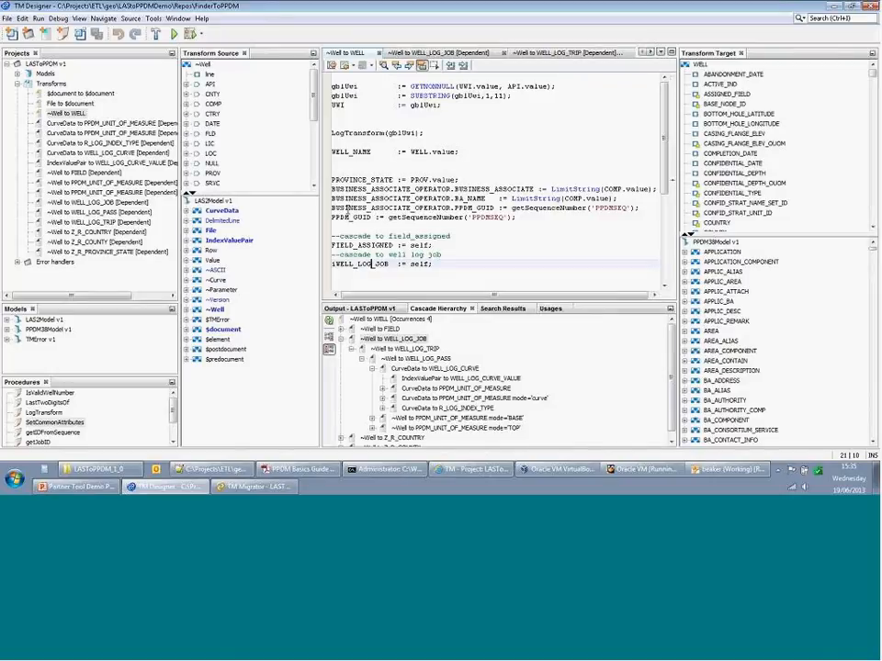
- Expand Models and review Source Model alternatives, cancelling to keep LAS2Model v1
left_click(18, 74)
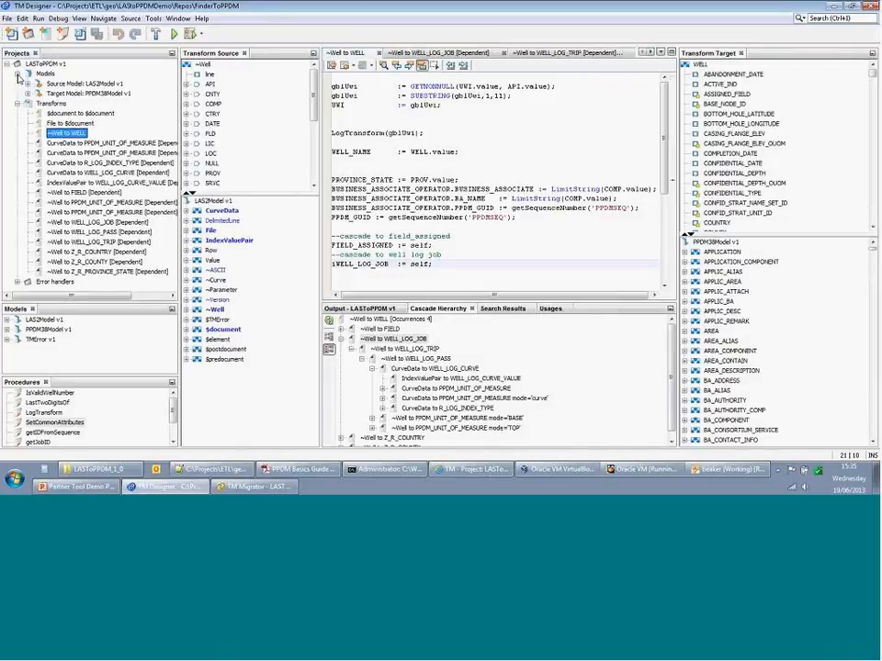
left_click(81, 83)
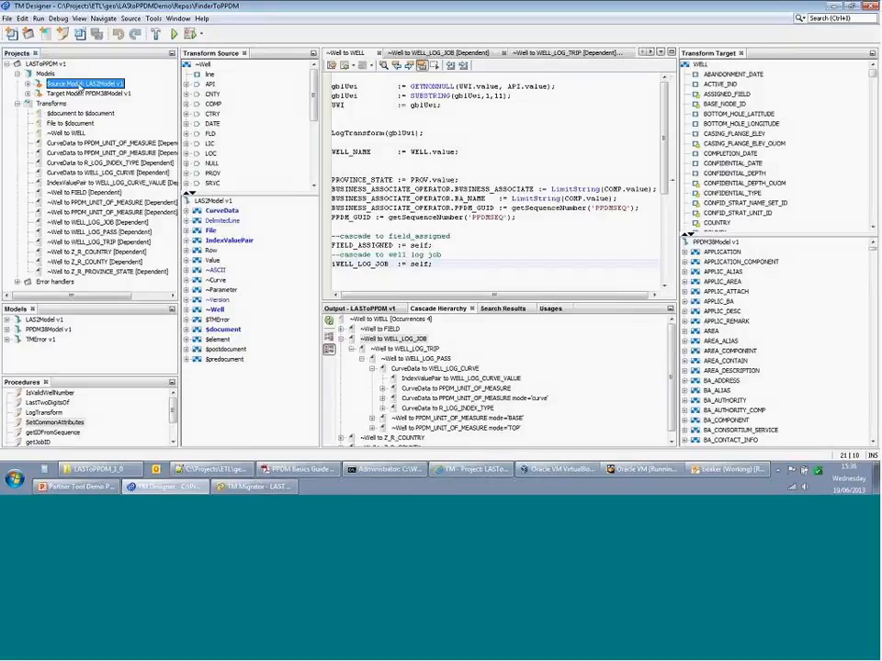
right_click(87, 83)
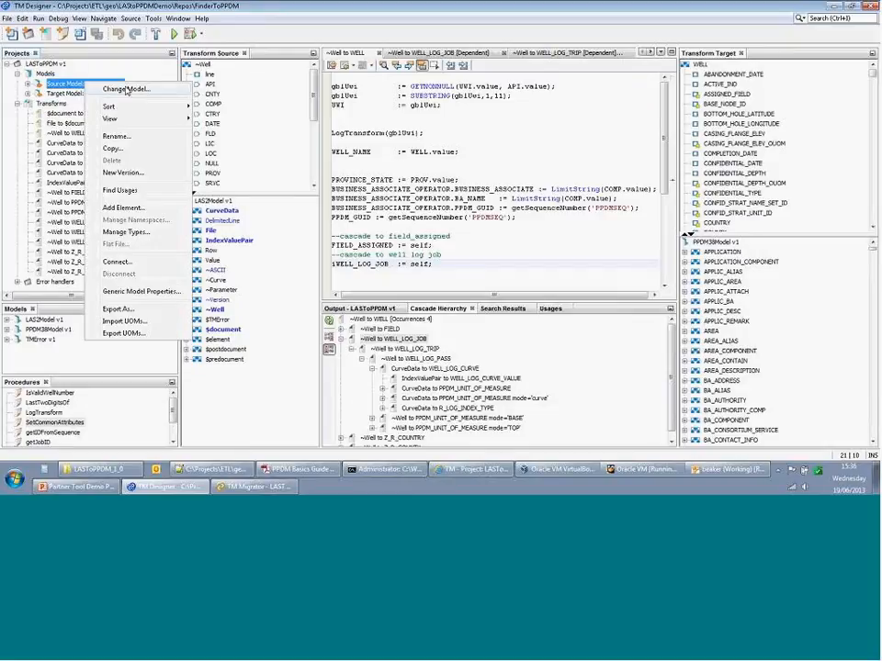
left_click(129, 87)
left_click(511, 166)
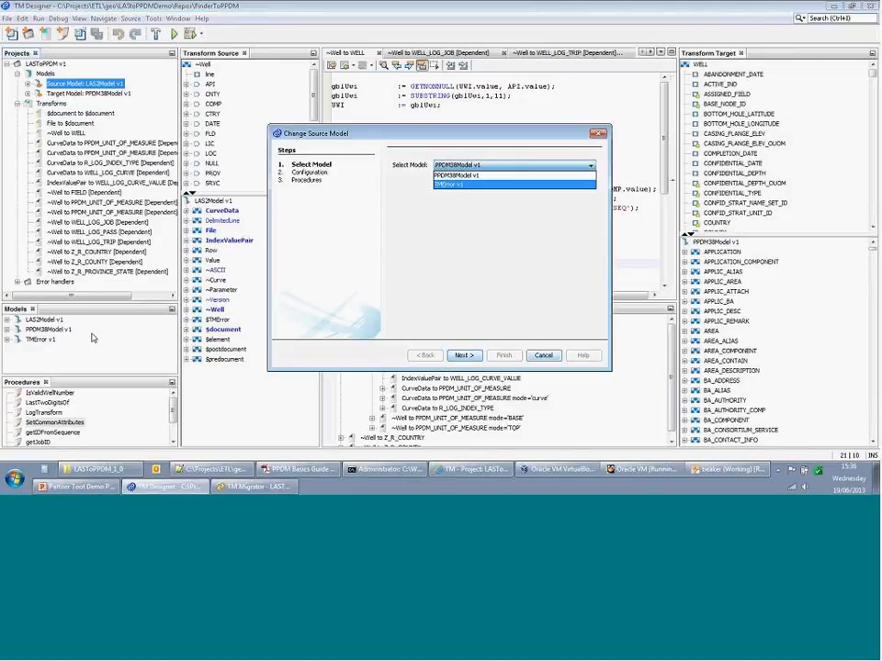
left_click(544, 355)
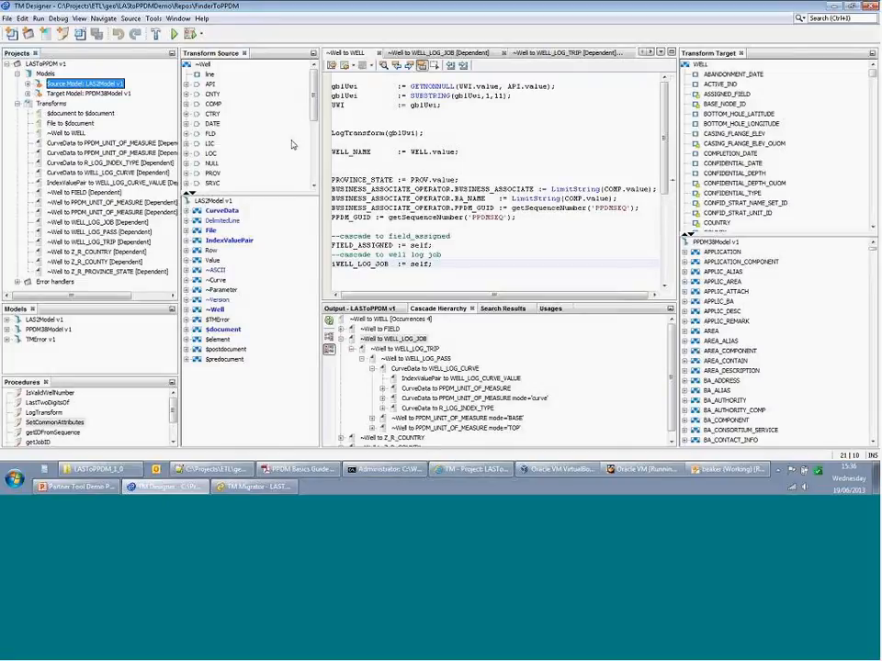
left_click(89, 97)
- Check the PPDM38Model v1 target model's actions and dismiss them unchanged
right_click(89, 99)
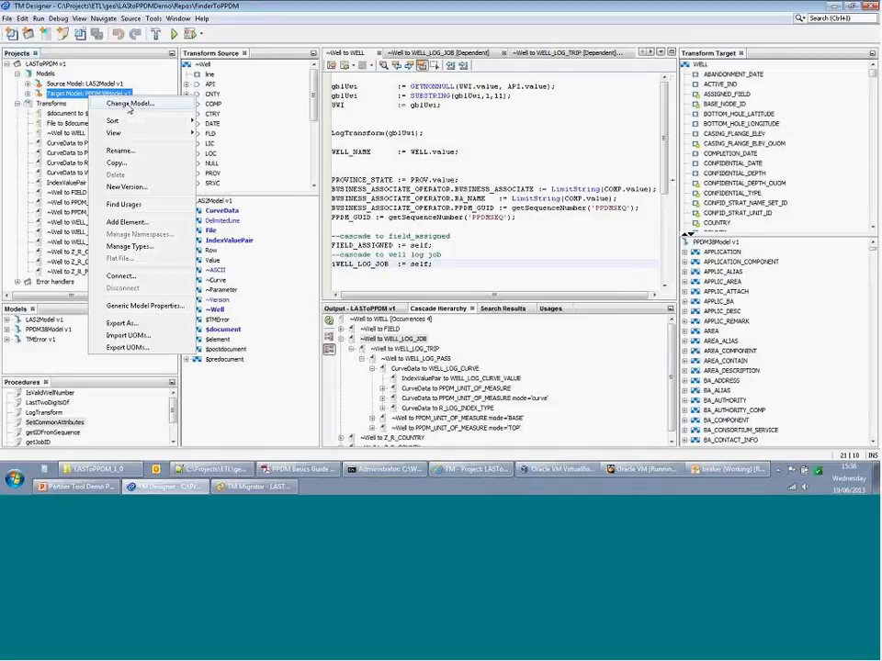
left_click(438, 127)
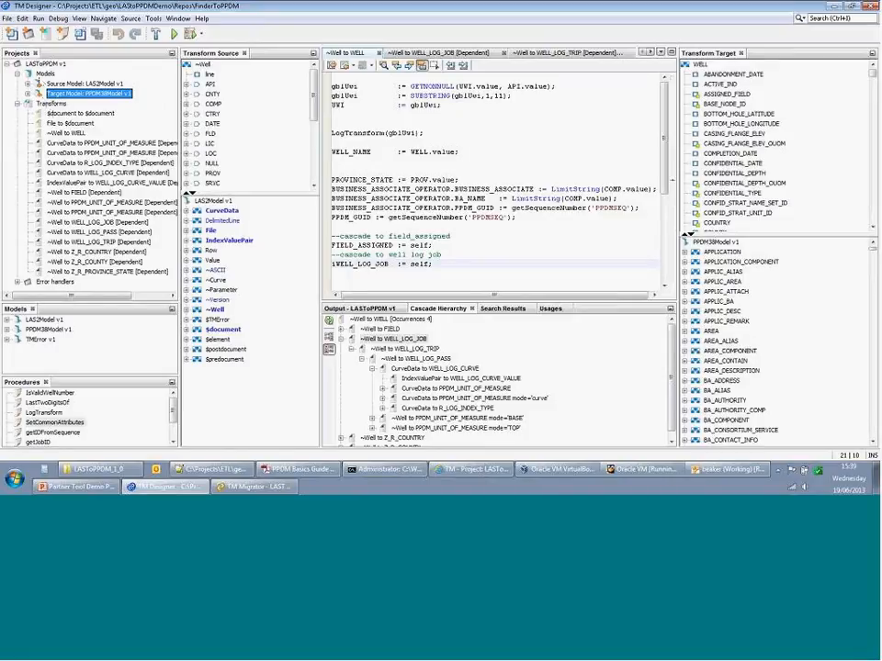
right_click(39, 63)
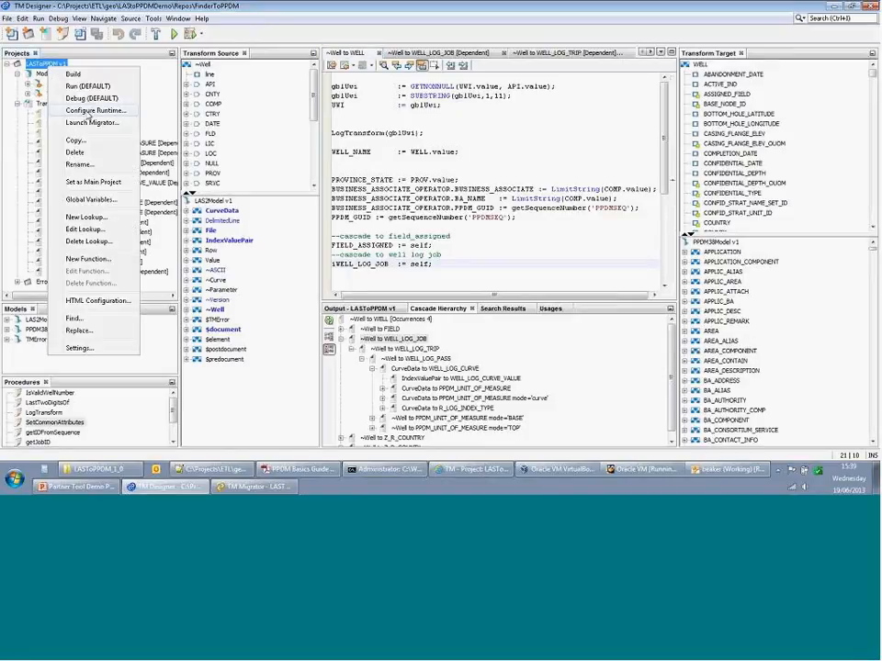
left_click(92, 217)
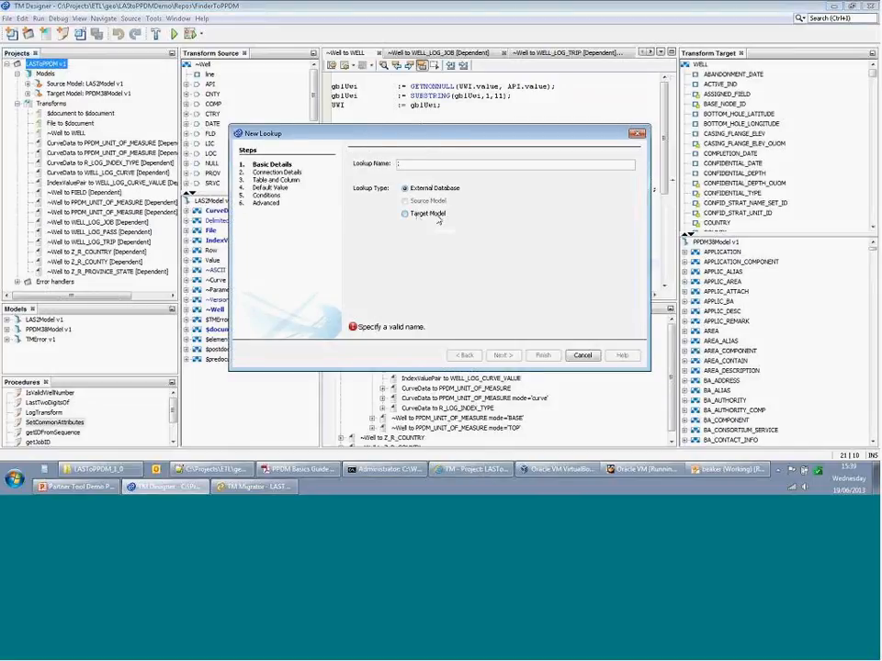
left_click(585, 356)
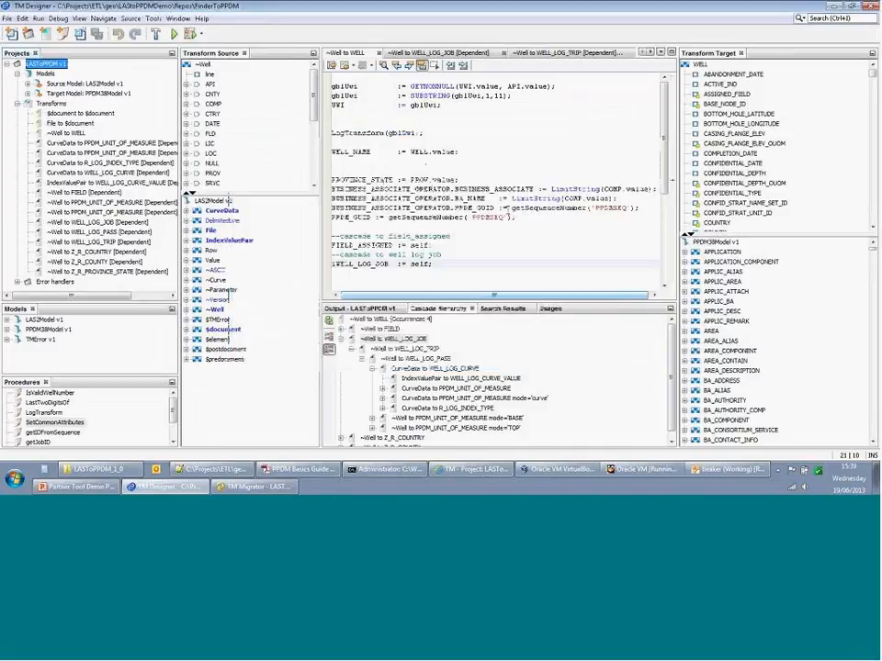